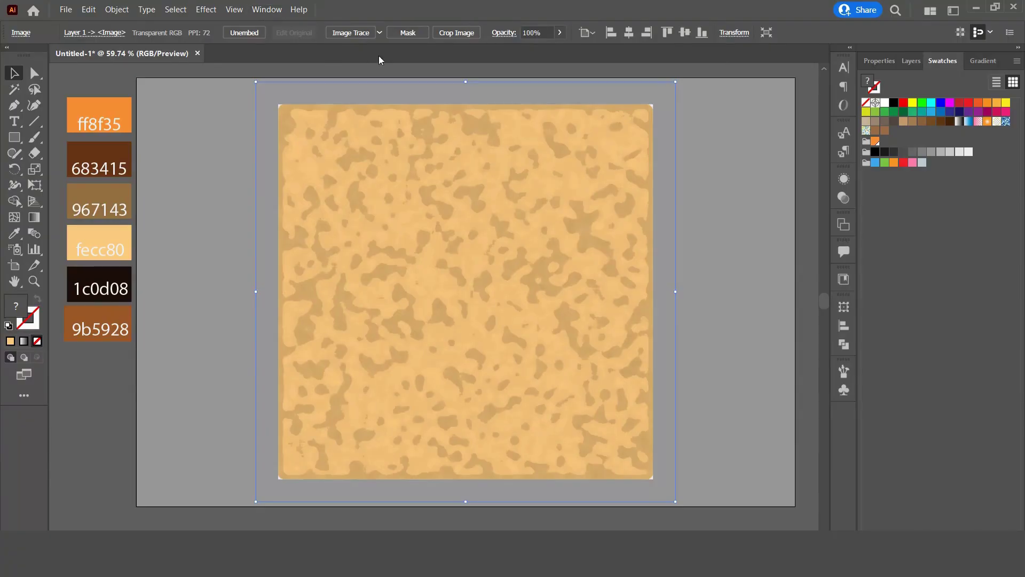
# - Trace the selected texture image with the 3 Colors preset and open the Image Trace settings
pyautogui.click(380, 33)
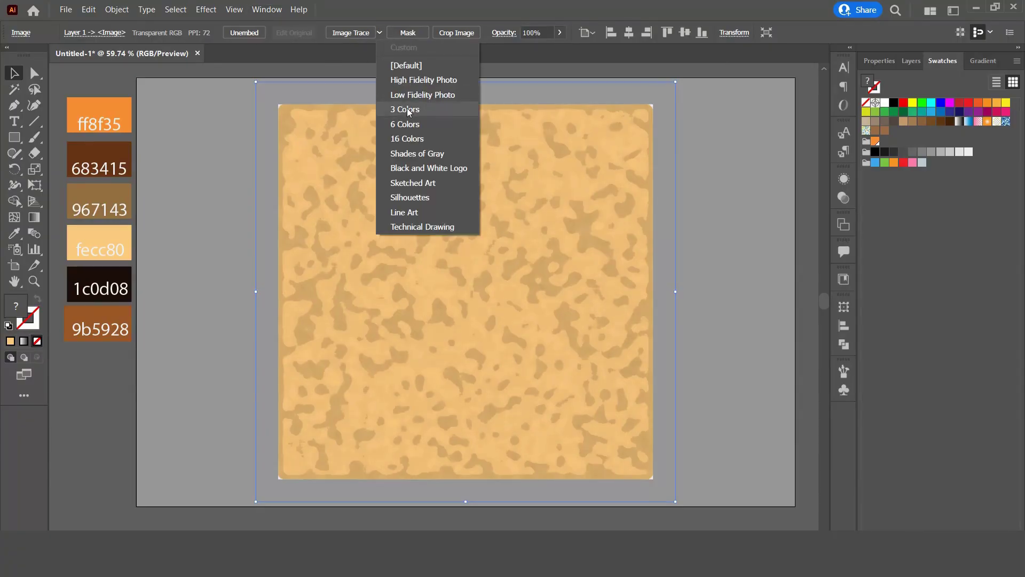
pyautogui.press('Escape')
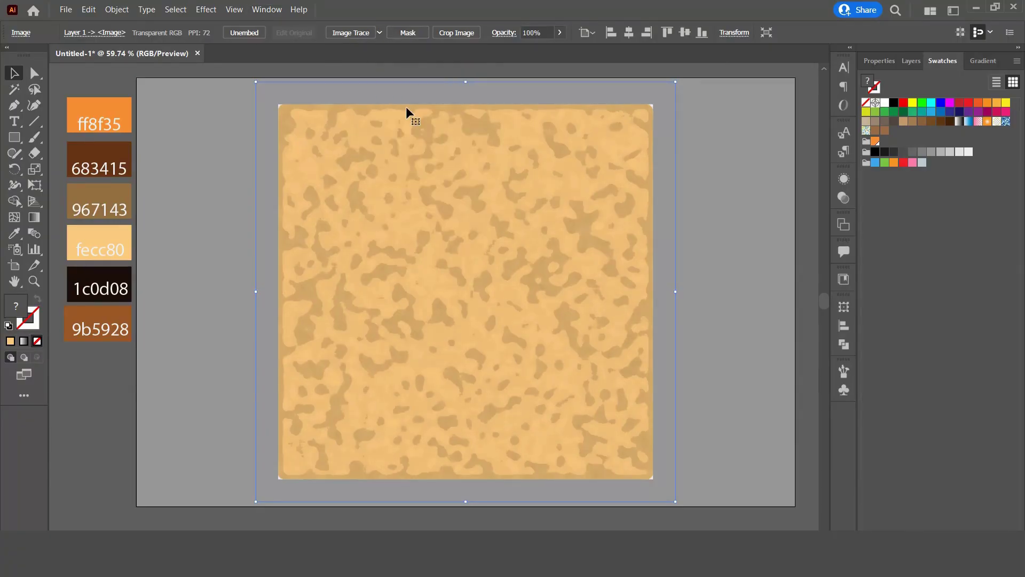
pyautogui.click(268, 9)
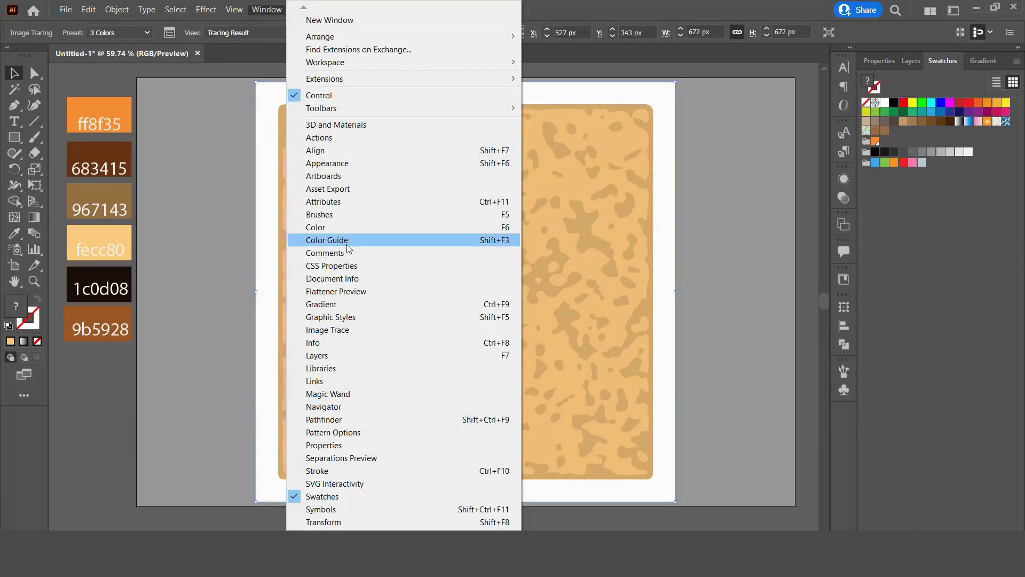
pyautogui.click(337, 329)
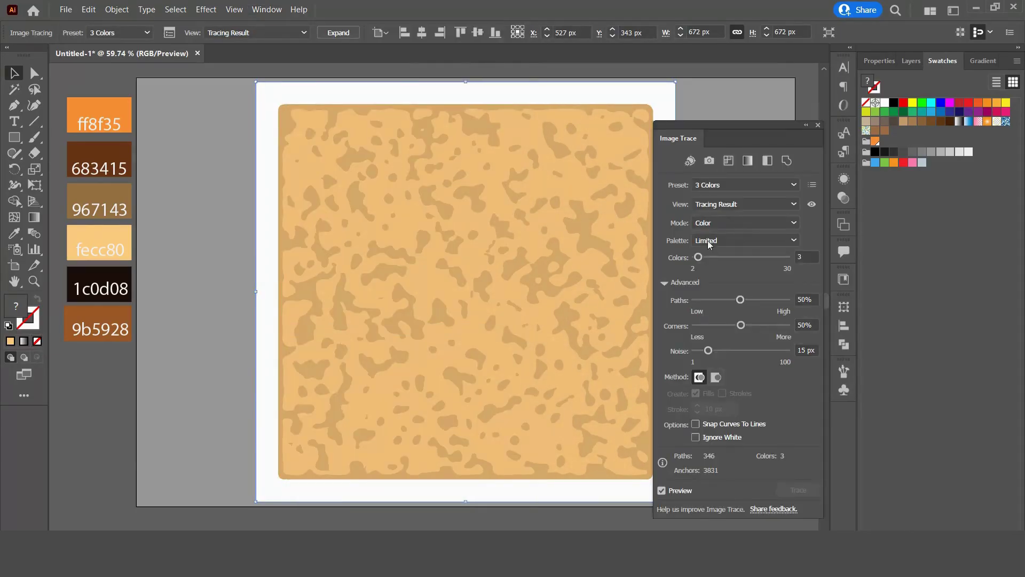
# - Set the image trace to 2 colors and its path fitting to 30%
pyautogui.click(806, 257)
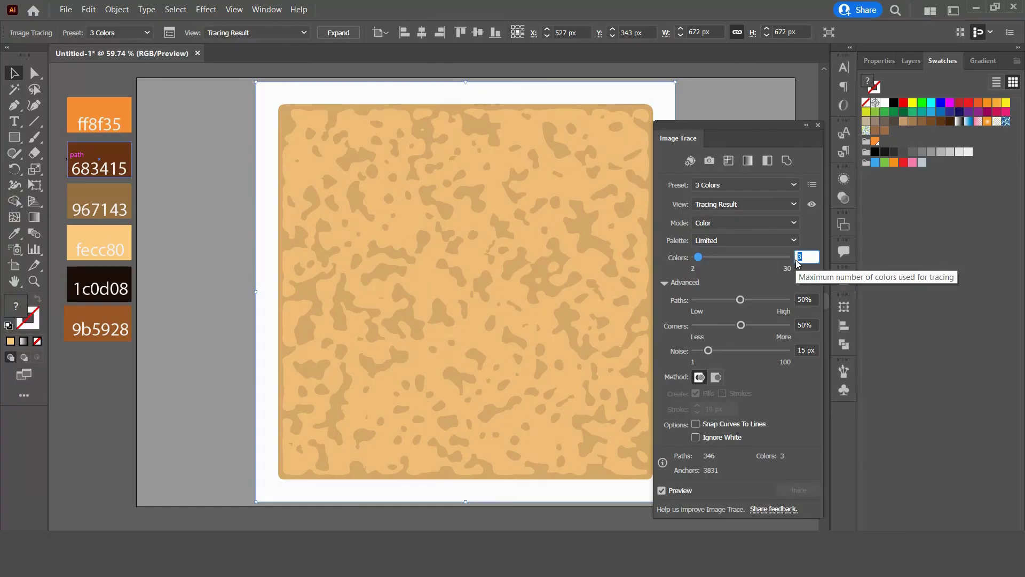
pyautogui.write('2')
pyautogui.click(816, 299)
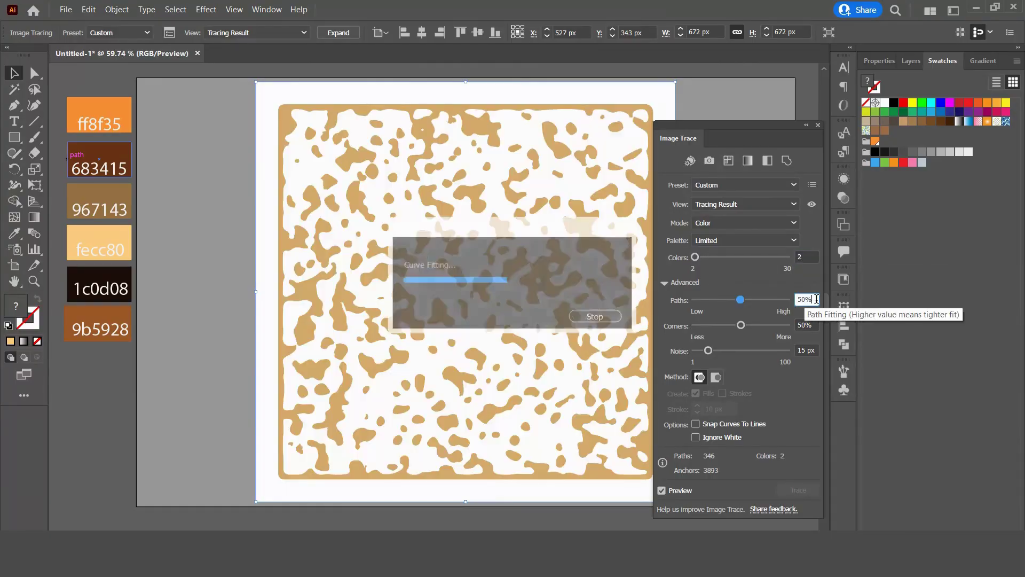
pyautogui.moveTo(816, 298); pyautogui.dragTo(794, 299)
pyautogui.write('30')
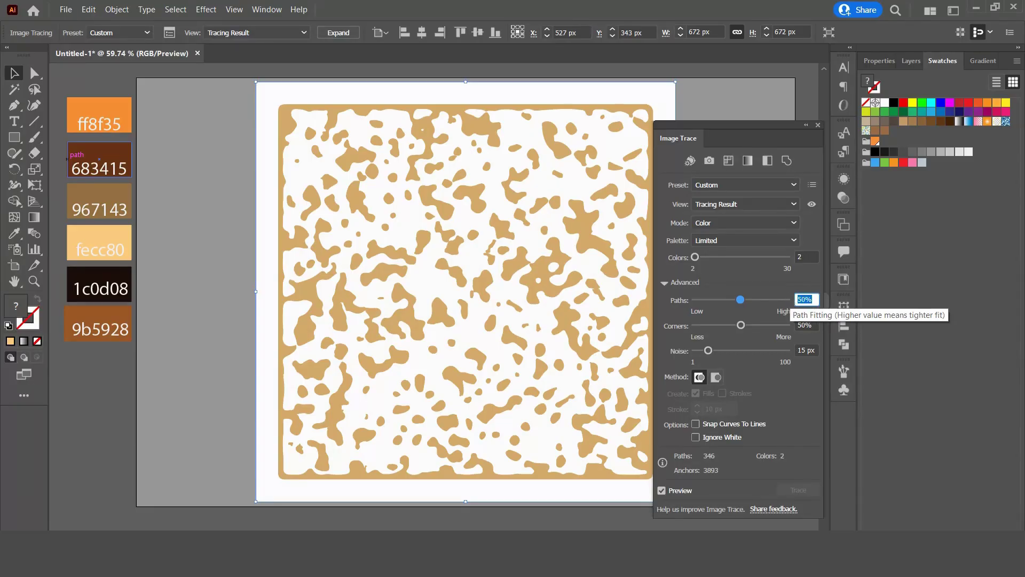
# - Set the trace's corners to 0% and noise to 1 px, enable Ignore White, and close the trace settings
pyautogui.click(812, 325)
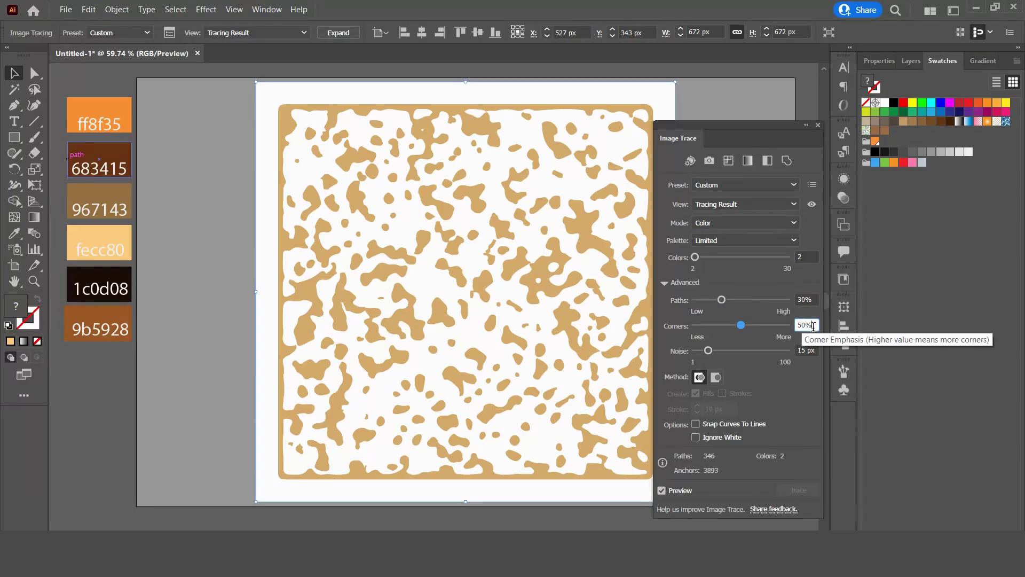
pyautogui.moveTo(741, 324); pyautogui.dragTo(682, 324)
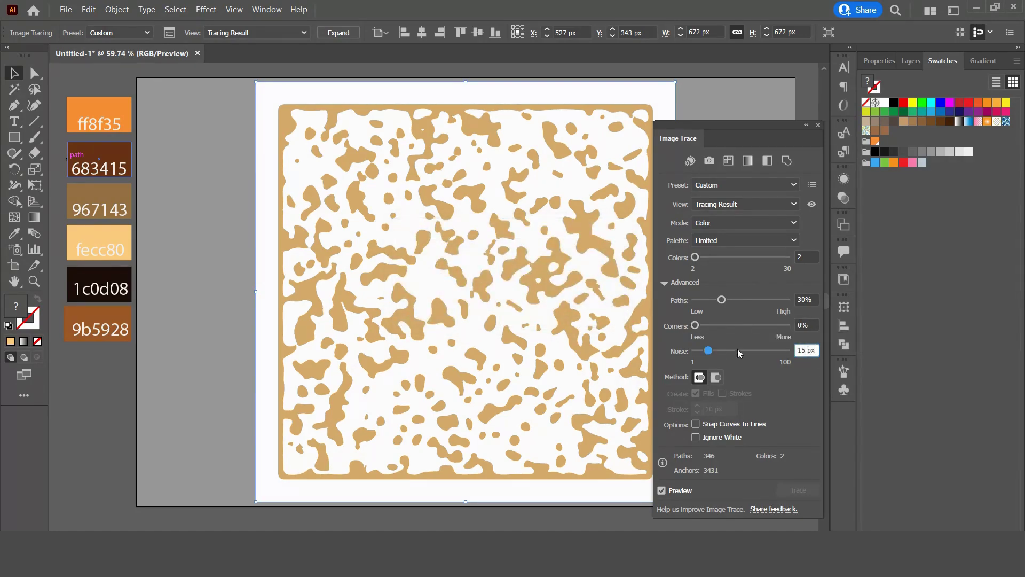
pyautogui.moveTo(708, 351); pyautogui.dragTo(677, 352)
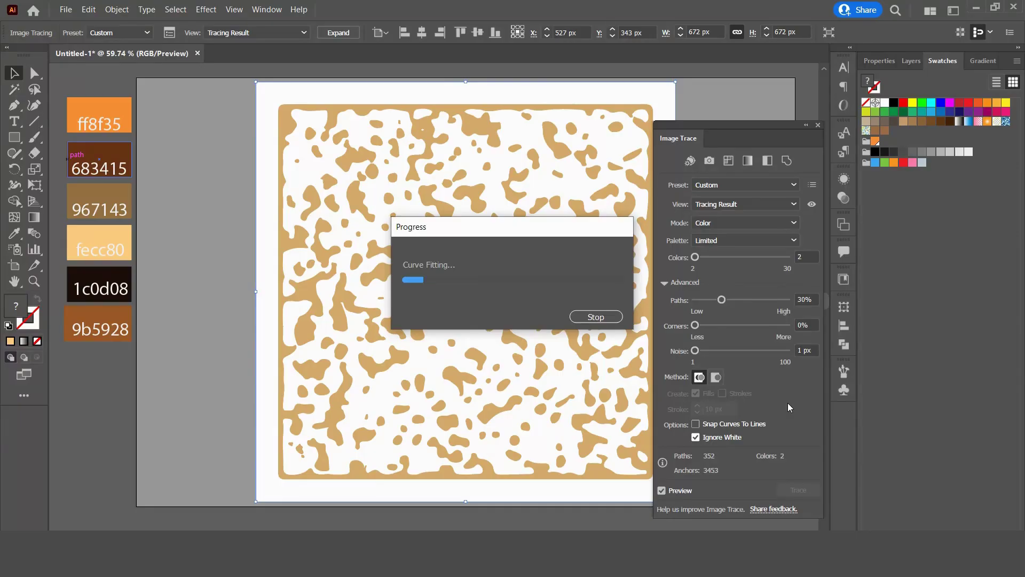
pyautogui.click(817, 126)
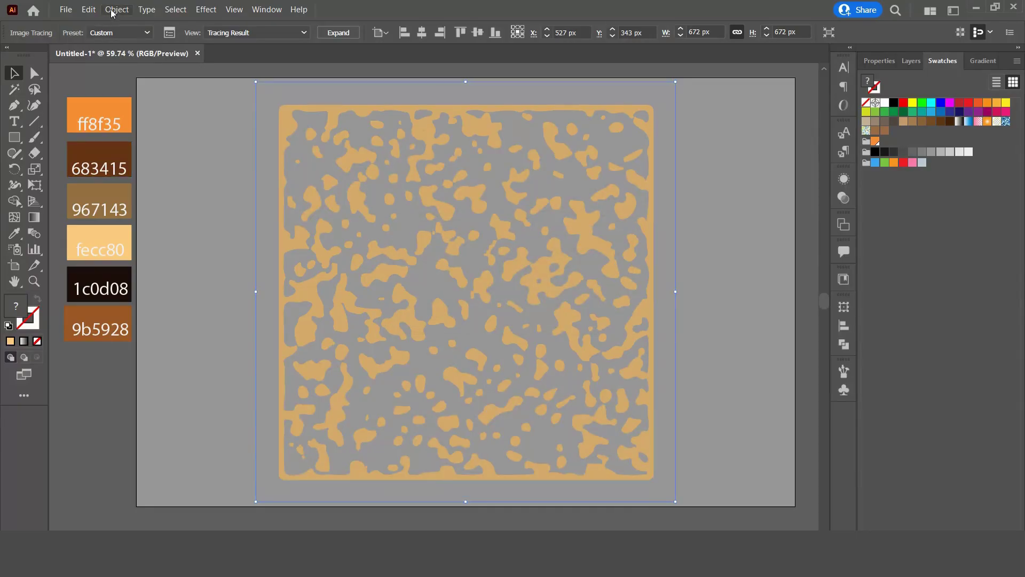
# - Expand the tracing result, make it a compound path, and deselect it
pyautogui.click(338, 33)
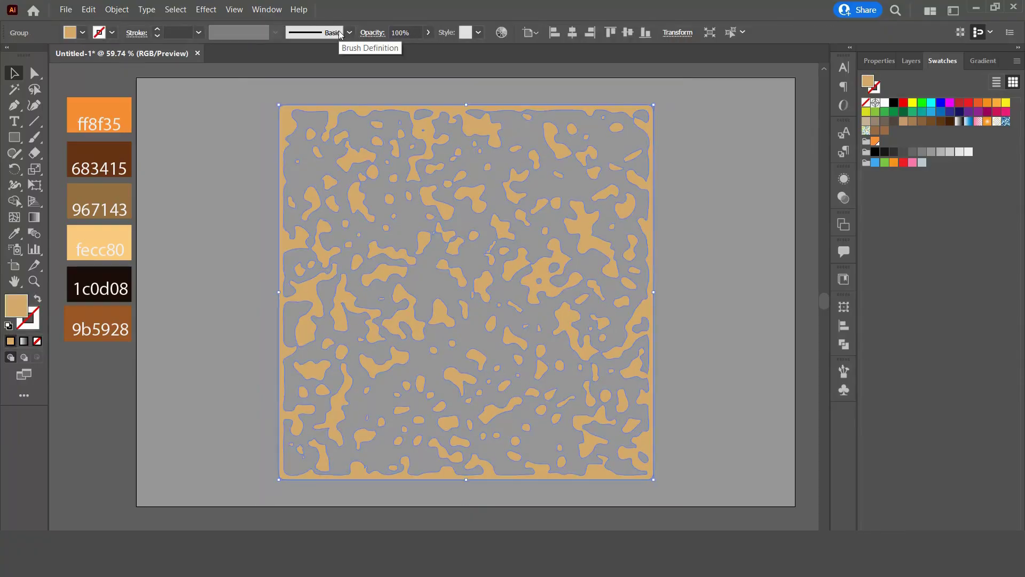
pyautogui.click(117, 10)
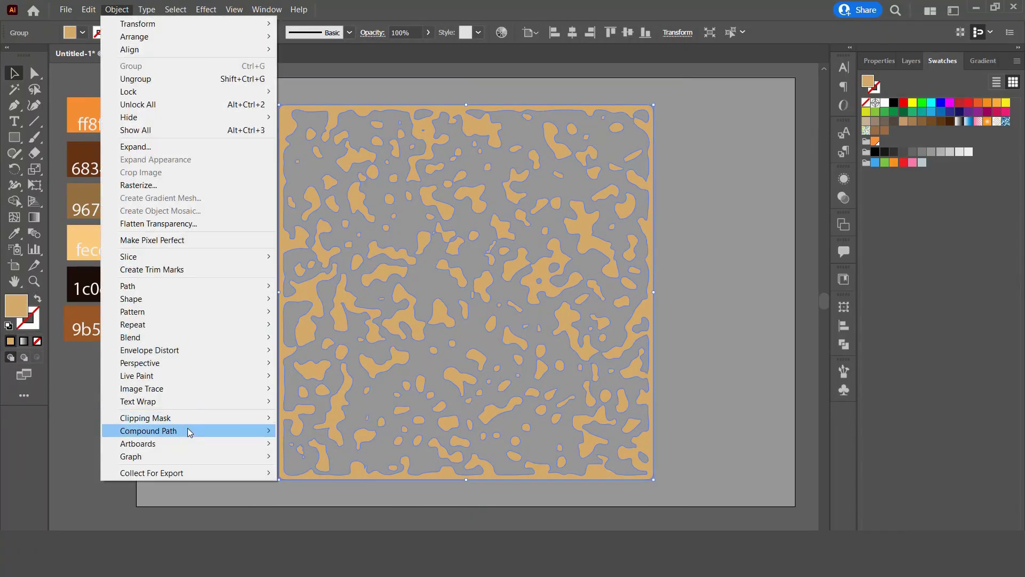
pyautogui.moveTo(191, 431)
pyautogui.click(297, 430)
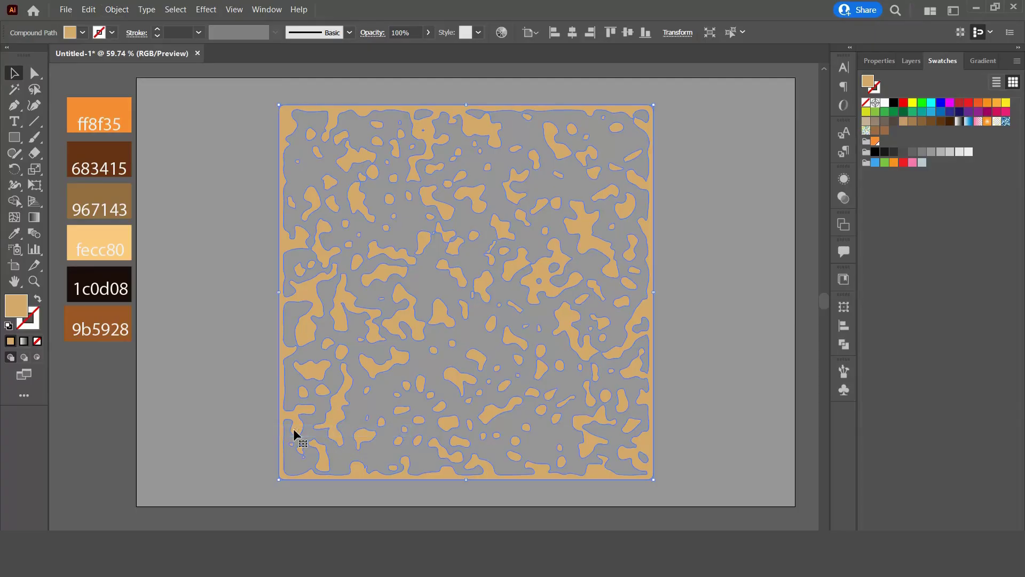
pyautogui.click(220, 218)
# - Create a 600 x 600 px rectangle and center it horizontally and vertically on the artboard
pyautogui.click(11, 138)
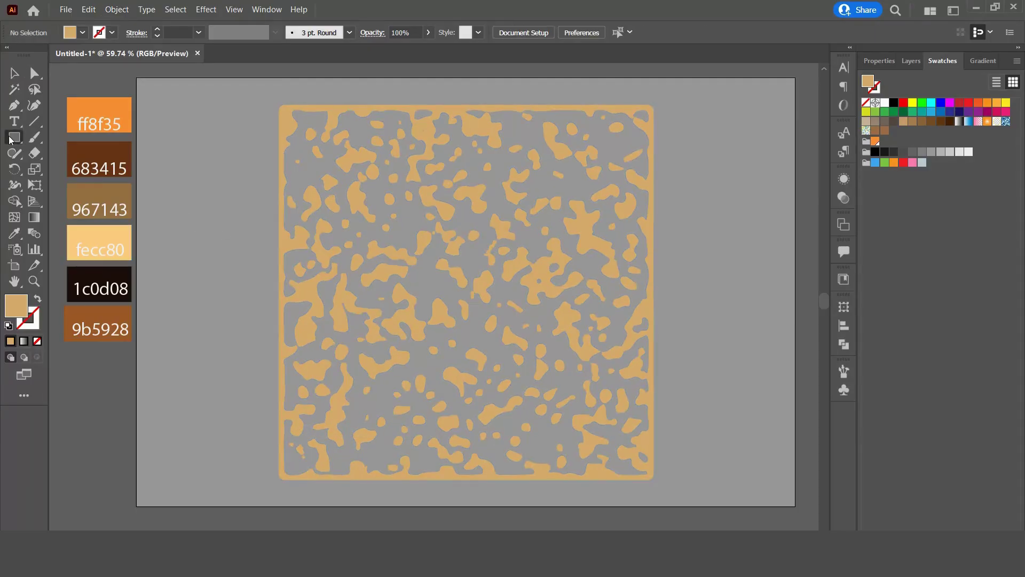
pyautogui.click(262, 198)
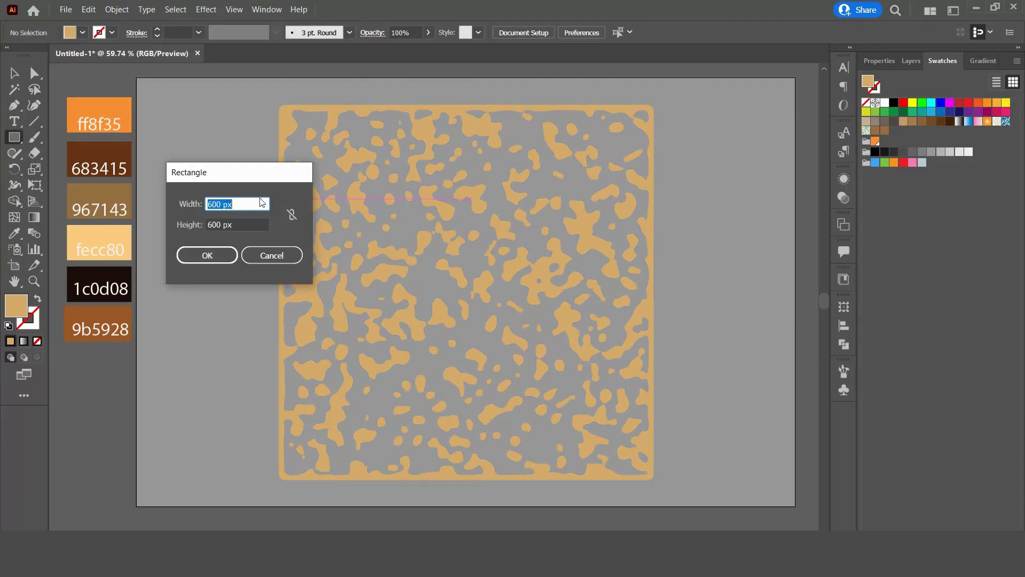
pyautogui.click(208, 255)
pyautogui.press('v')
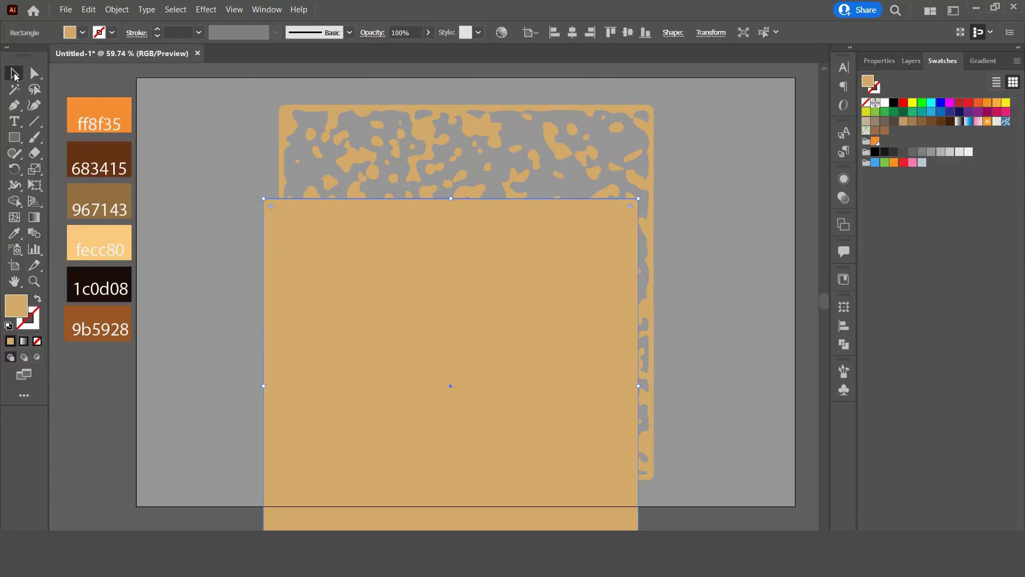
pyautogui.click(572, 32)
pyautogui.click(627, 33)
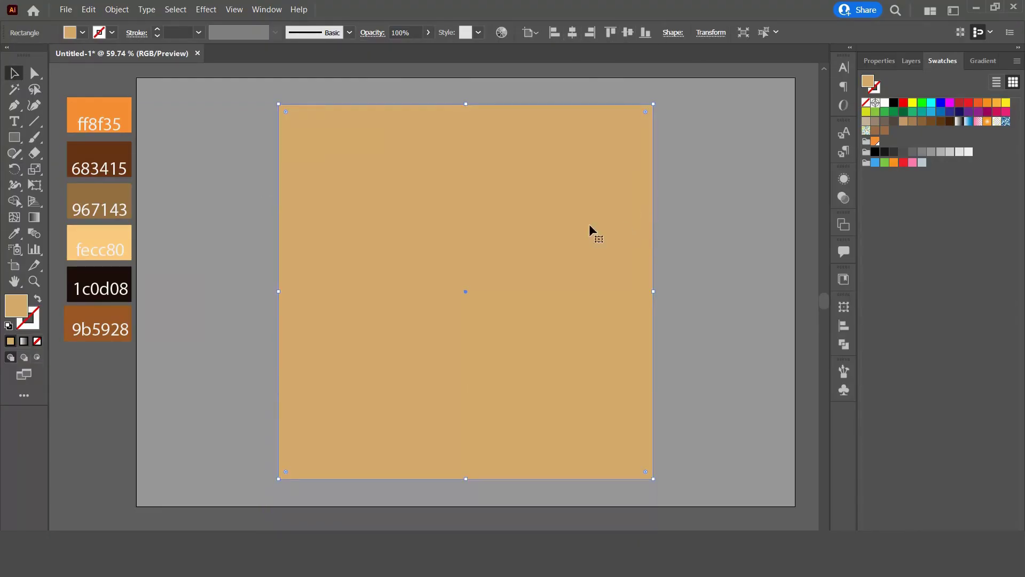
# - Send the plain 600 px square to the back of the stacking order
pyautogui.rightClick(523, 214)
pyautogui.moveTo(596, 442)
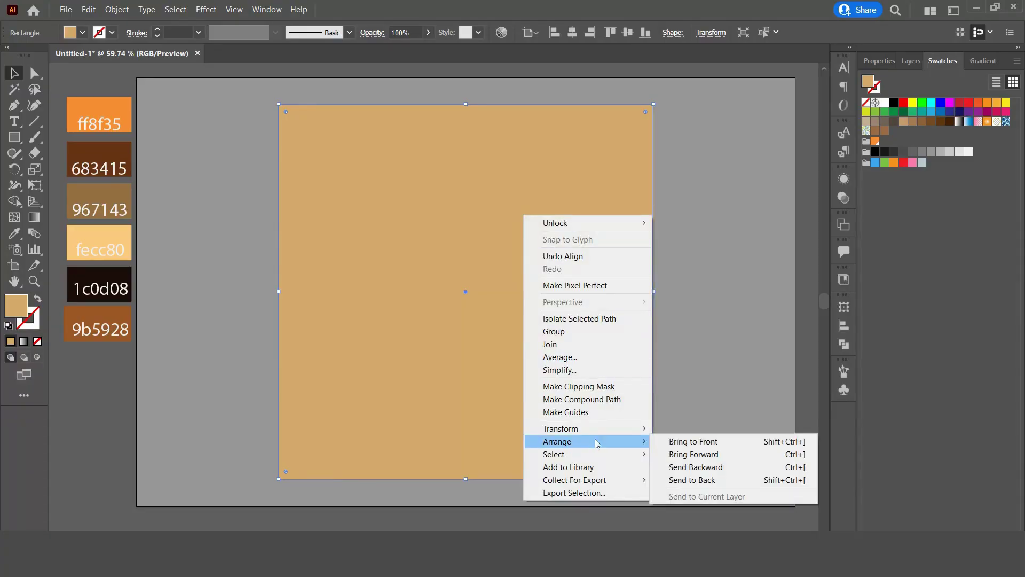
pyautogui.click(683, 443)
pyautogui.rightClick(546, 361)
pyautogui.moveTo(582, 304)
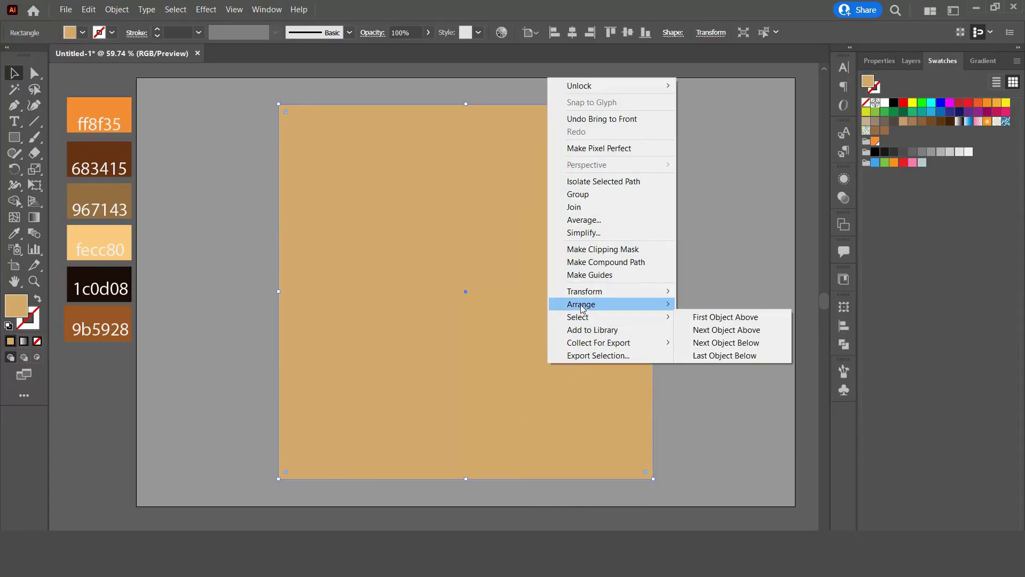
pyautogui.click(753, 341)
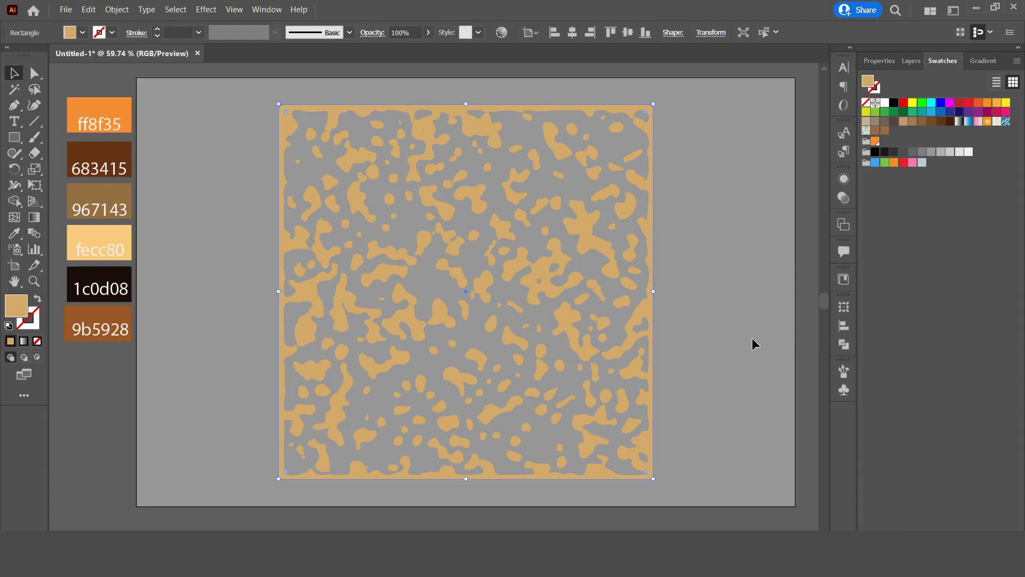
# - Place the plain square directly below the traced compound path in the layer order and shift the compound path slightly upward
pyautogui.click(715, 274)
pyautogui.click(507, 187)
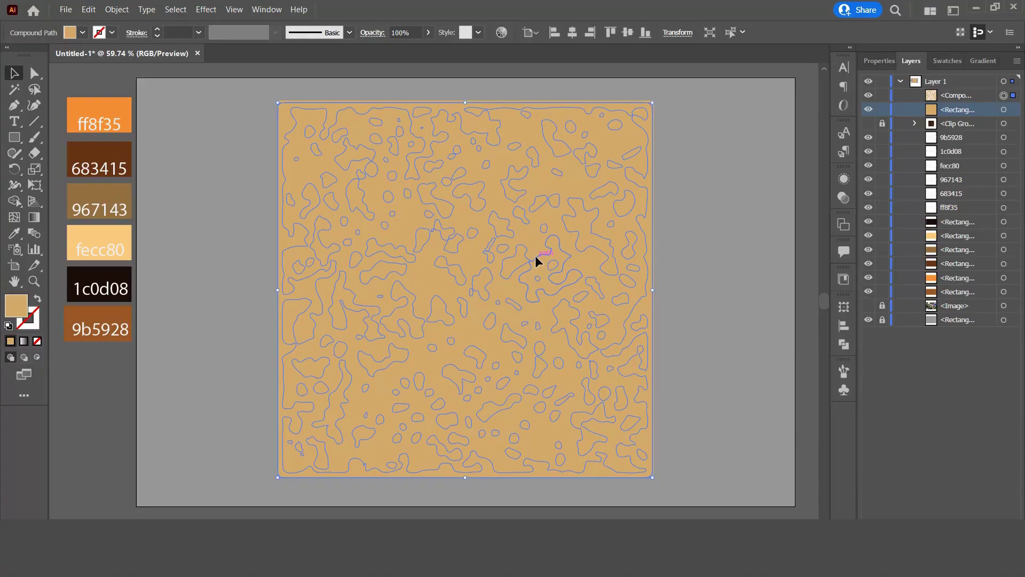
pyautogui.moveTo(535, 255)
pyautogui.mouseDown()
pyautogui.moveTo(498, 254)
pyautogui.moveTo(536, 250)
pyautogui.mouseUp()
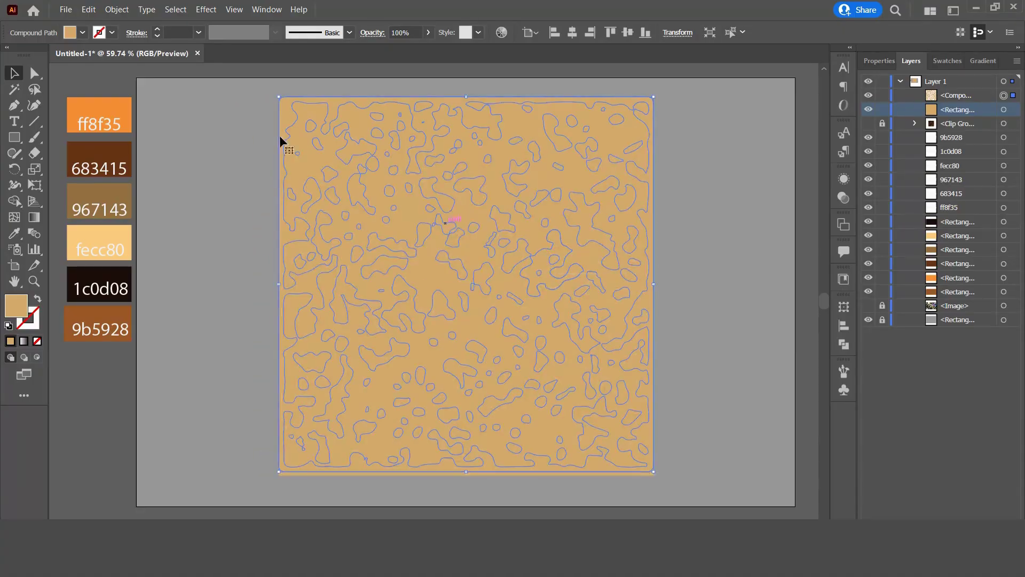
# - Duplicate the traced compound path in front of itself and rotate the copy so it sits diagonally across the square
pyautogui.click(98, 9)
pyautogui.click(117, 65)
pyautogui.click(89, 9)
pyautogui.click(119, 92)
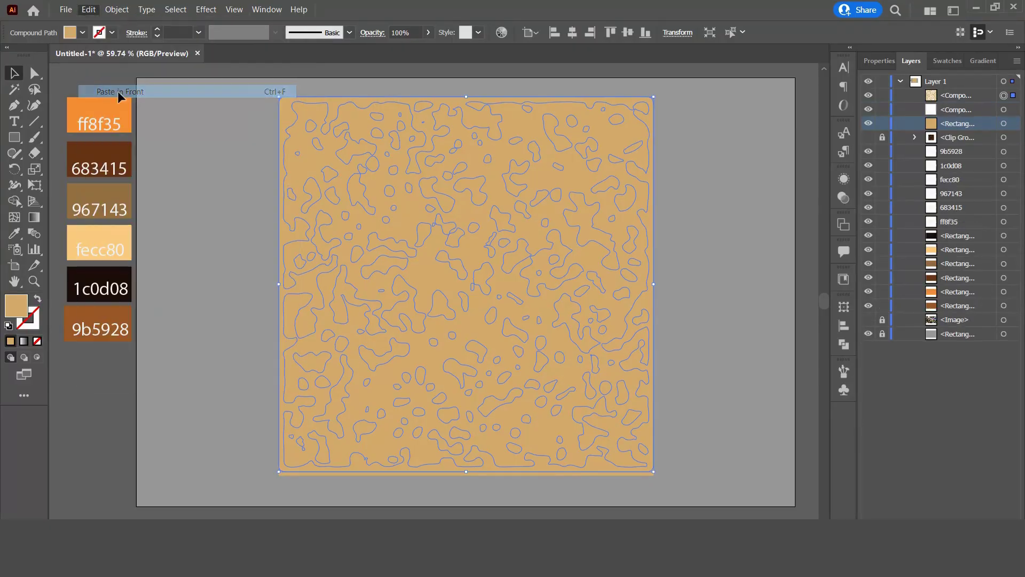
pyautogui.moveTo(657, 91); pyautogui.dragTo(598, 297)
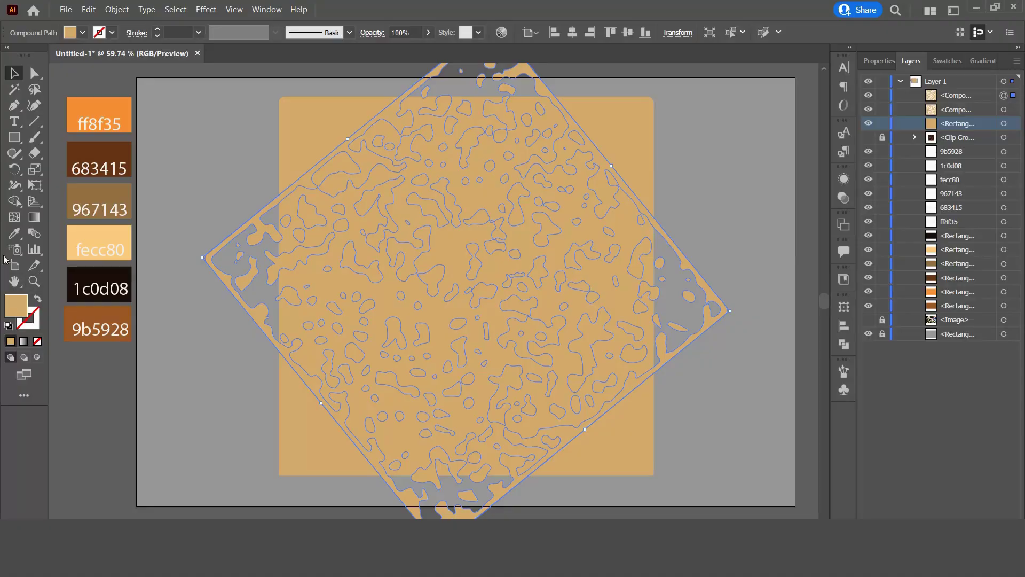
# - Fill the rotated pattern copy with the orange ff8f35 palette color using the Eyedropper
pyautogui.click(14, 233)
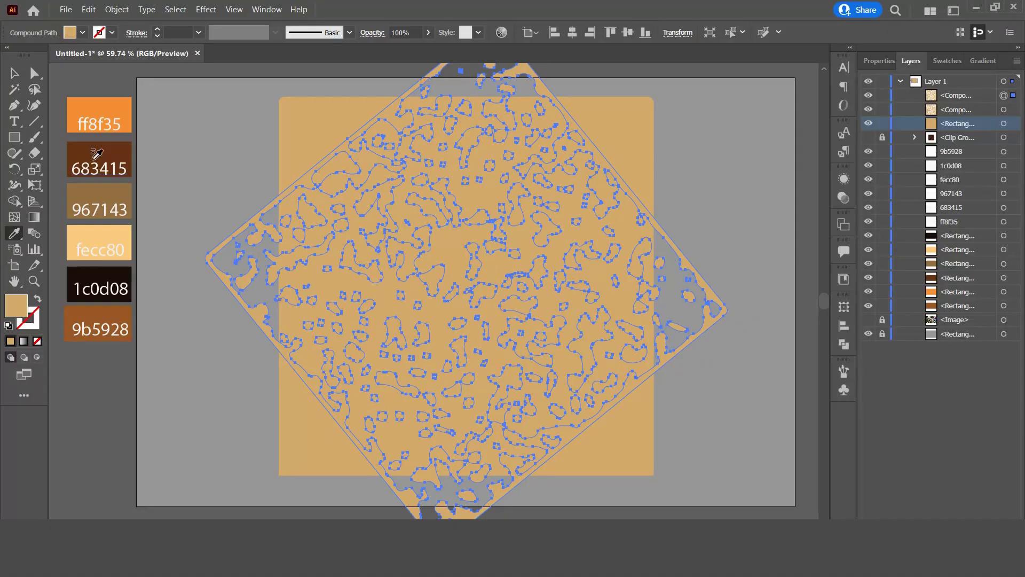
pyautogui.click(106, 112)
pyautogui.press('v')
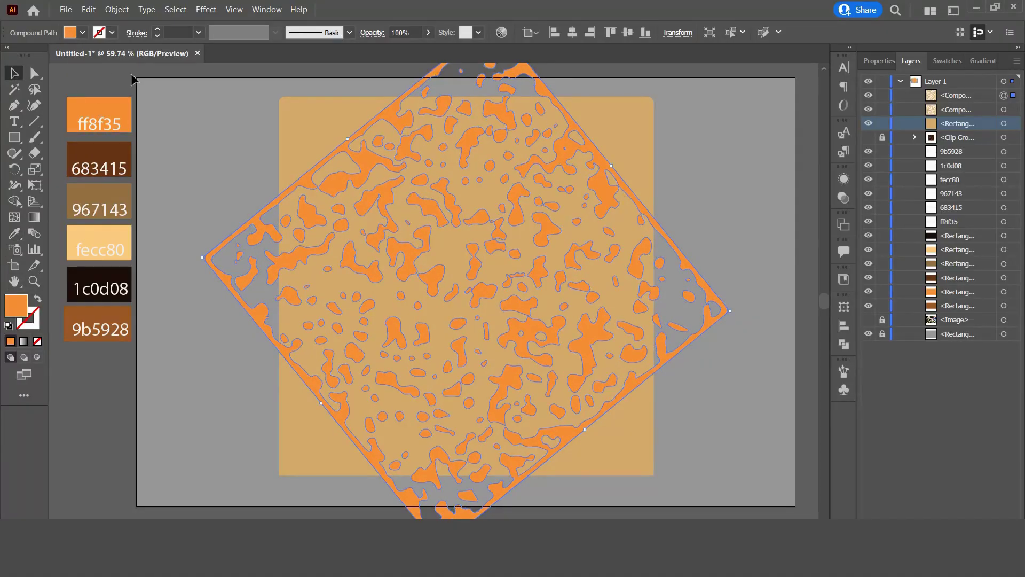
# - Duplicate the orange pattern in front of itself and rotate the new copy counterclockwise to a different angle
pyautogui.click(90, 9)
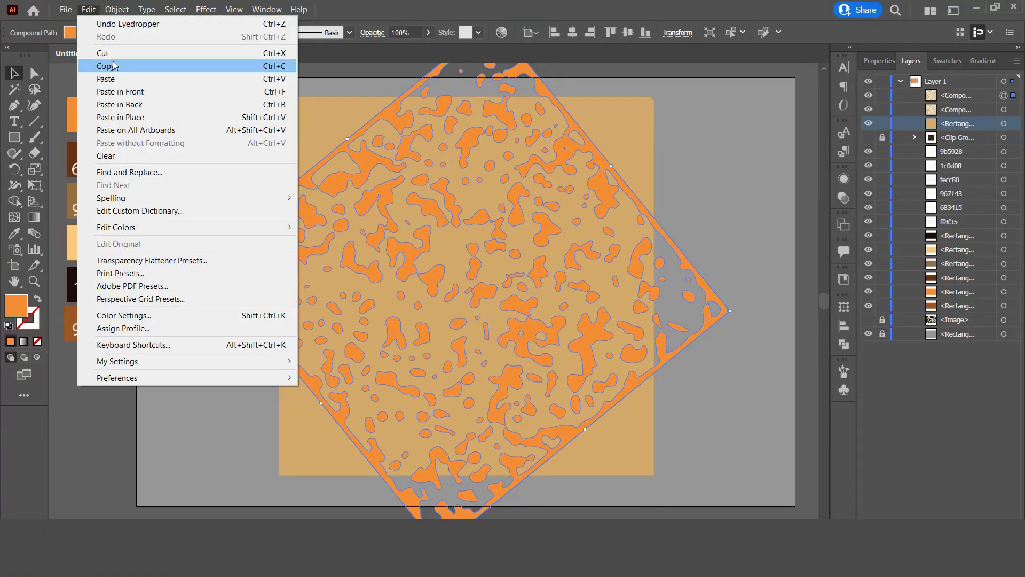
pyautogui.click(107, 66)
pyautogui.click(89, 10)
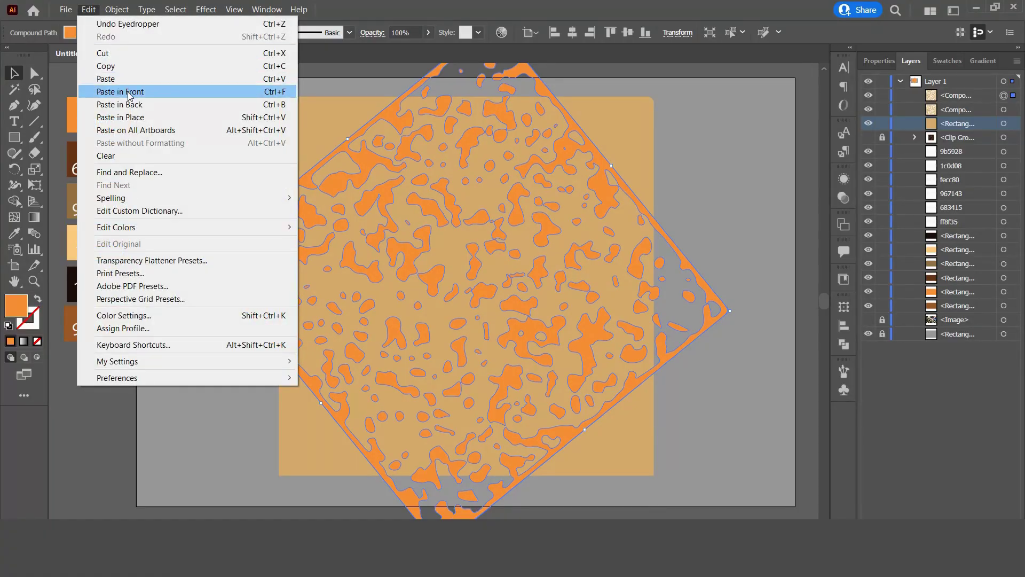
pyautogui.click(122, 91)
pyautogui.moveTo(736, 315); pyautogui.dragTo(663, 170)
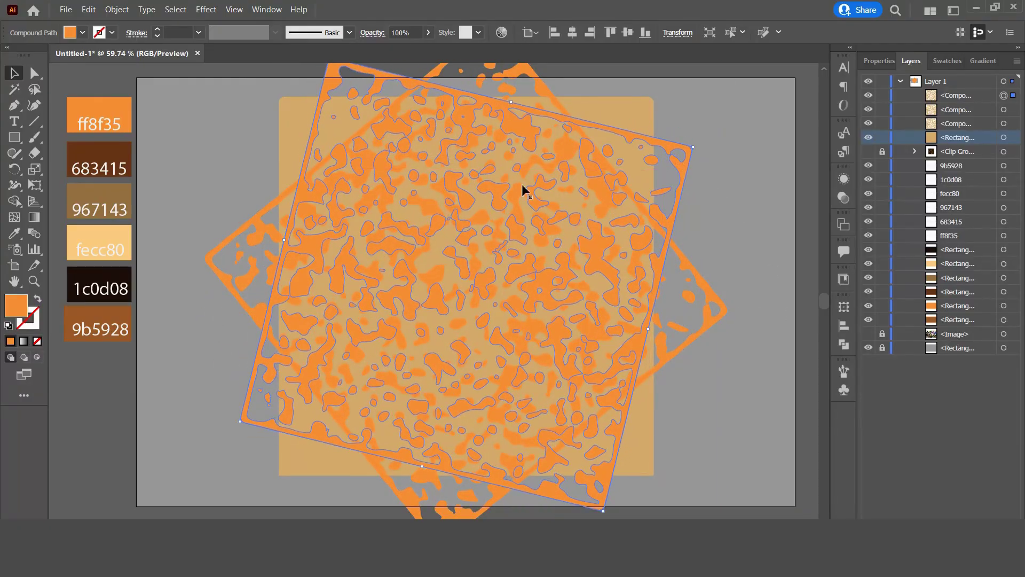
# - Fill the newest pattern copy with the dark brown 683415 palette color using the Eyedropper
pyautogui.click(15, 234)
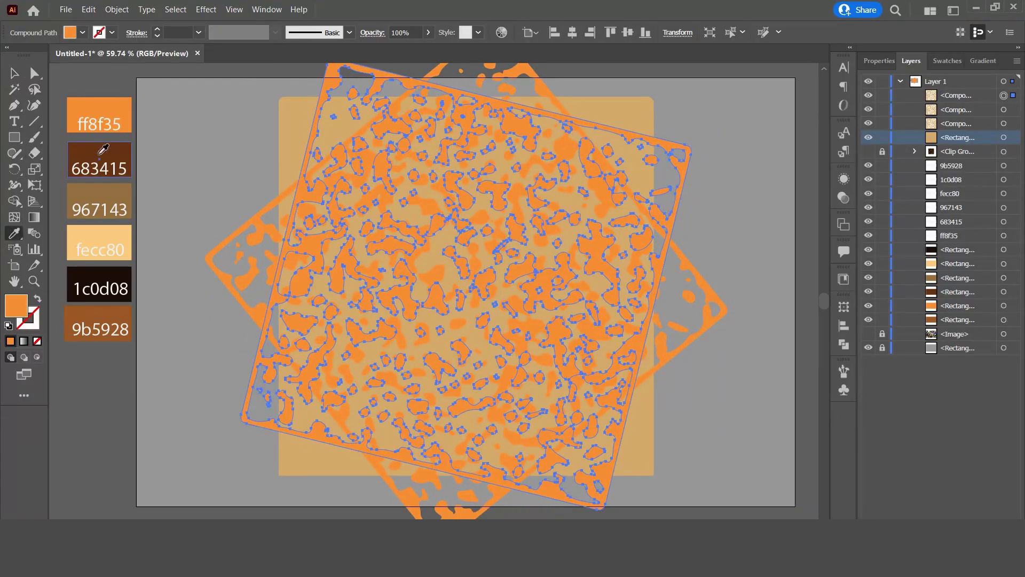
pyautogui.click(103, 149)
pyautogui.click(15, 73)
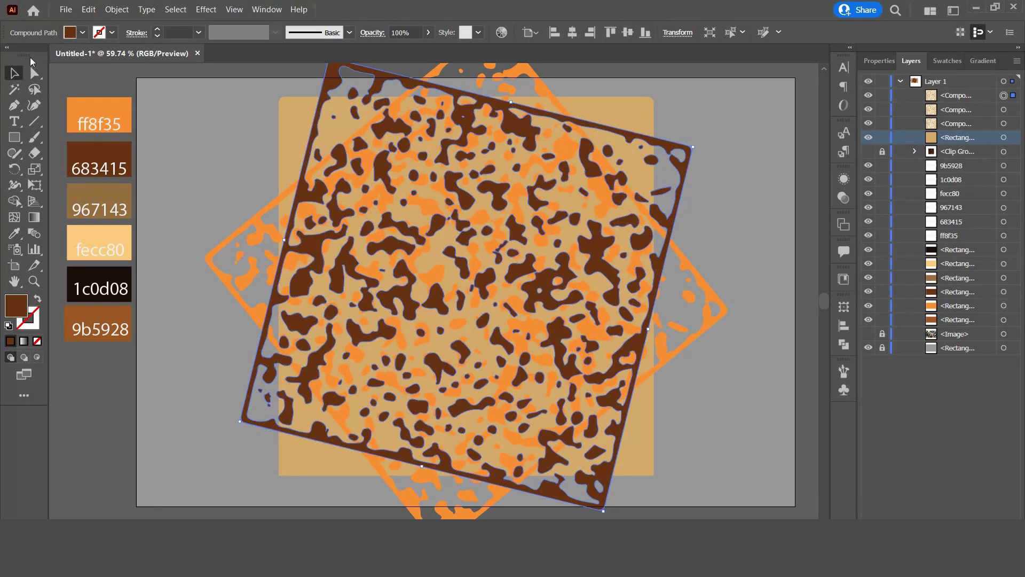
# - Duplicate the dark brown pattern in front of itself and rotate the copy by about 197 degrees
pyautogui.click(89, 10)
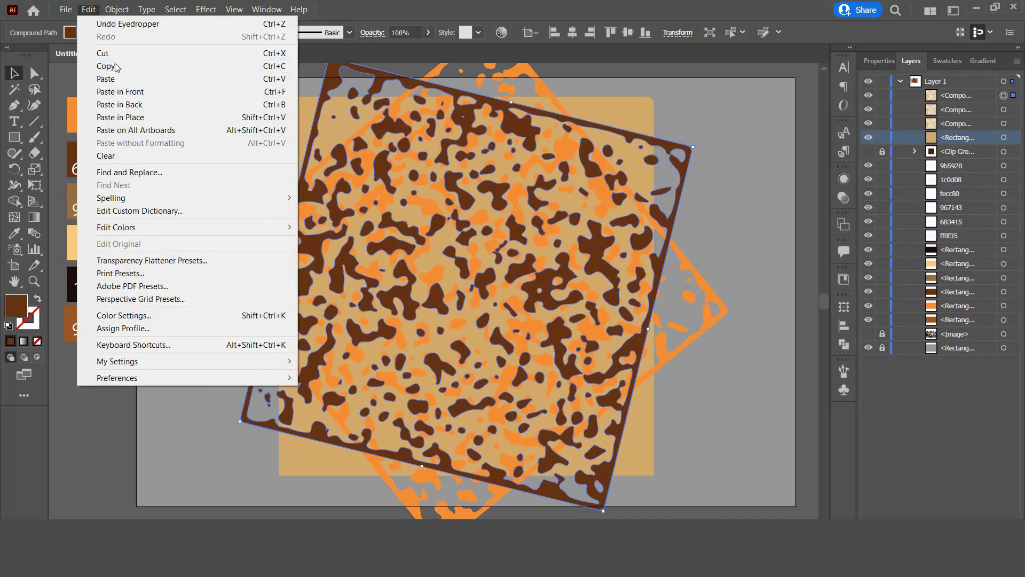
pyautogui.click(115, 66)
pyautogui.click(89, 10)
pyautogui.click(144, 92)
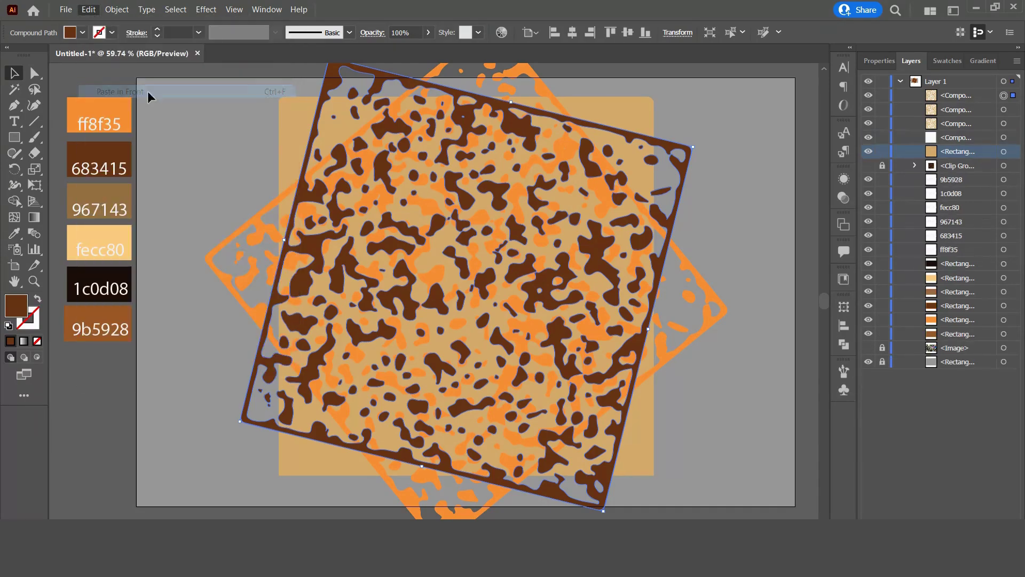
pyautogui.moveTo(697, 143); pyautogui.dragTo(461, 300)
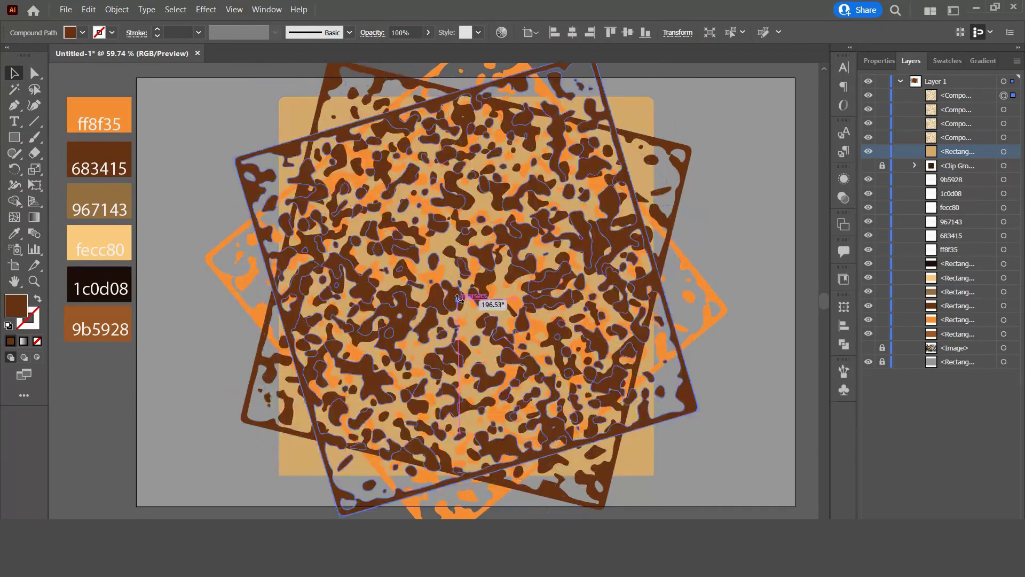
# - Fill the newest rotated pattern copy with the olive brown 967143 palette color using the Eyedropper
pyautogui.click(14, 233)
pyautogui.click(99, 190)
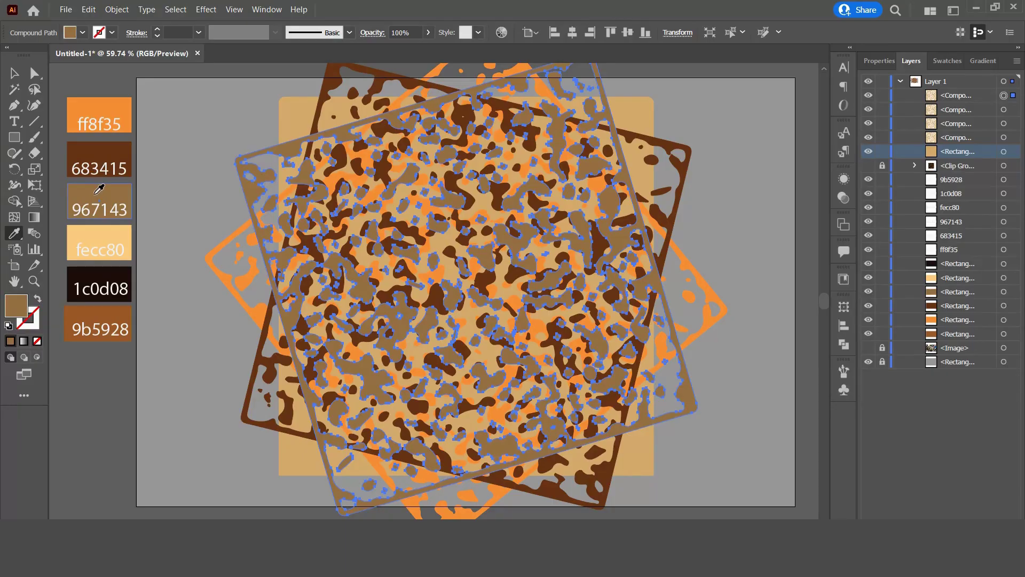
pyautogui.click(12, 74)
# - Duplicate the olive brown 967143 pattern in front of itself and rotate the new copy clockwise to a different angle
pyautogui.click(88, 11)
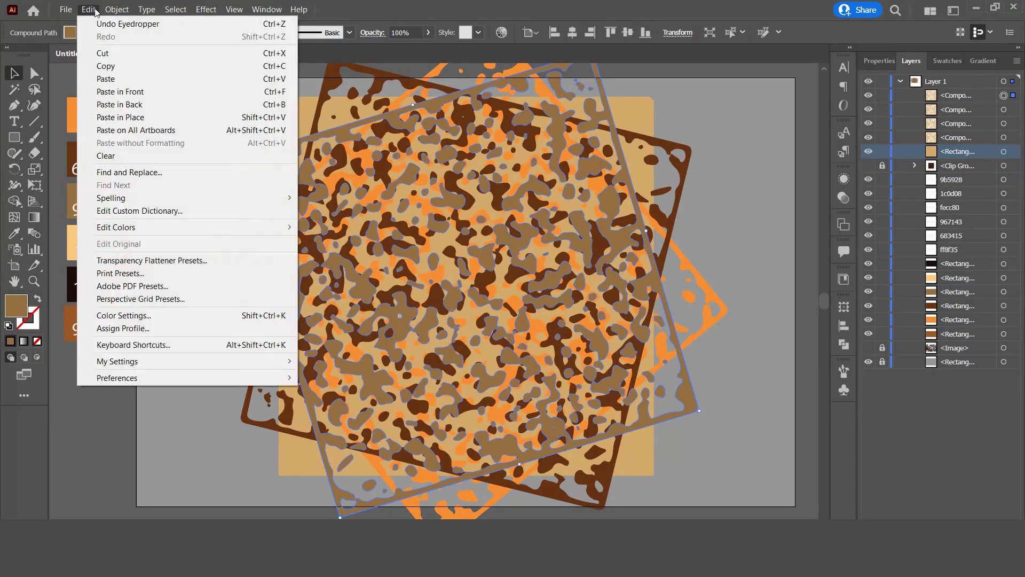
pyautogui.click(90, 11)
pyautogui.click(88, 9)
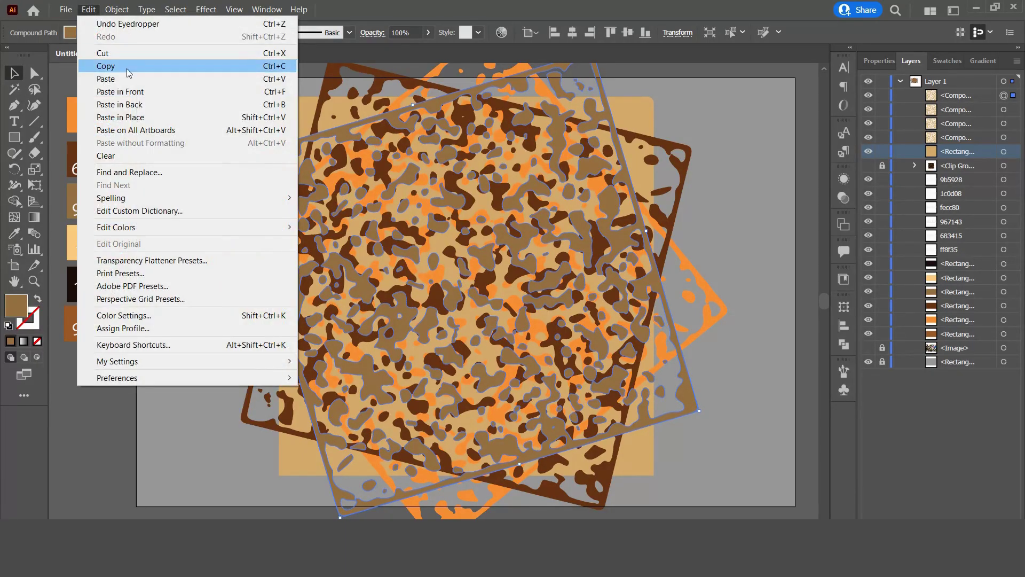
pyautogui.click(139, 91)
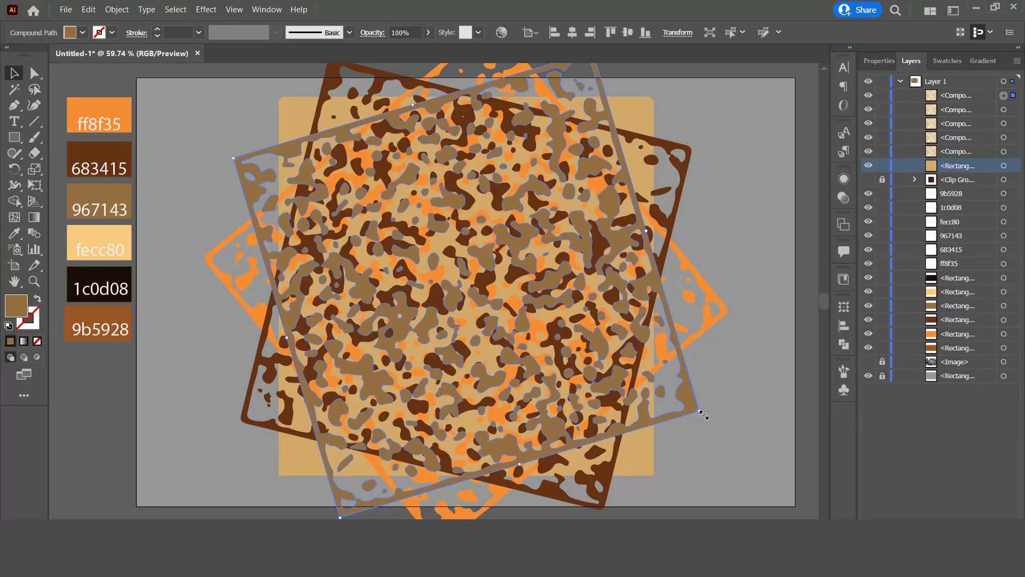
pyautogui.moveTo(704, 415); pyautogui.dragTo(616, 467)
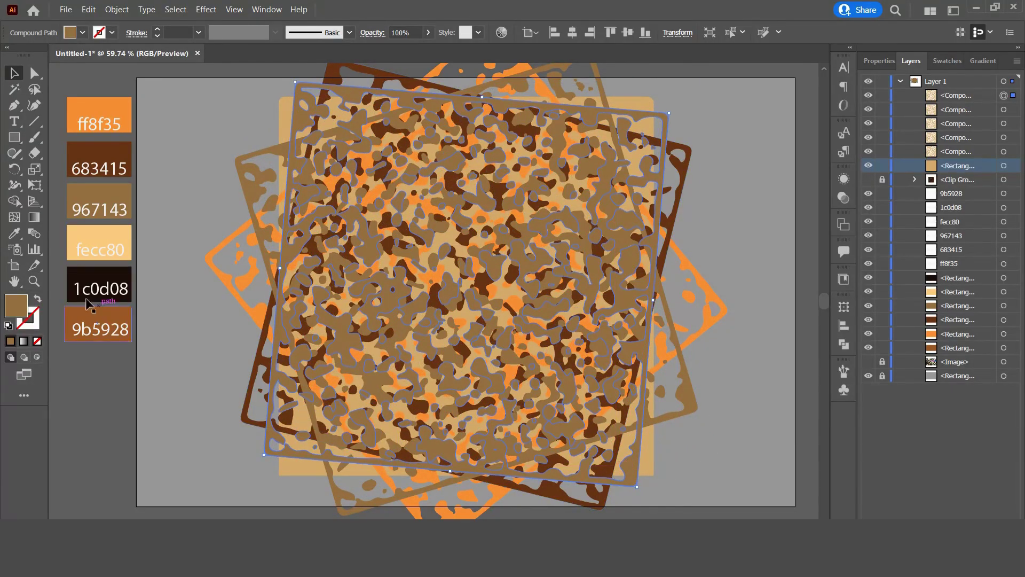
# - Fill the topmost pattern copy with the near-black 1c0d08 palette color using the Eyedropper
pyautogui.click(15, 234)
pyautogui.click(102, 272)
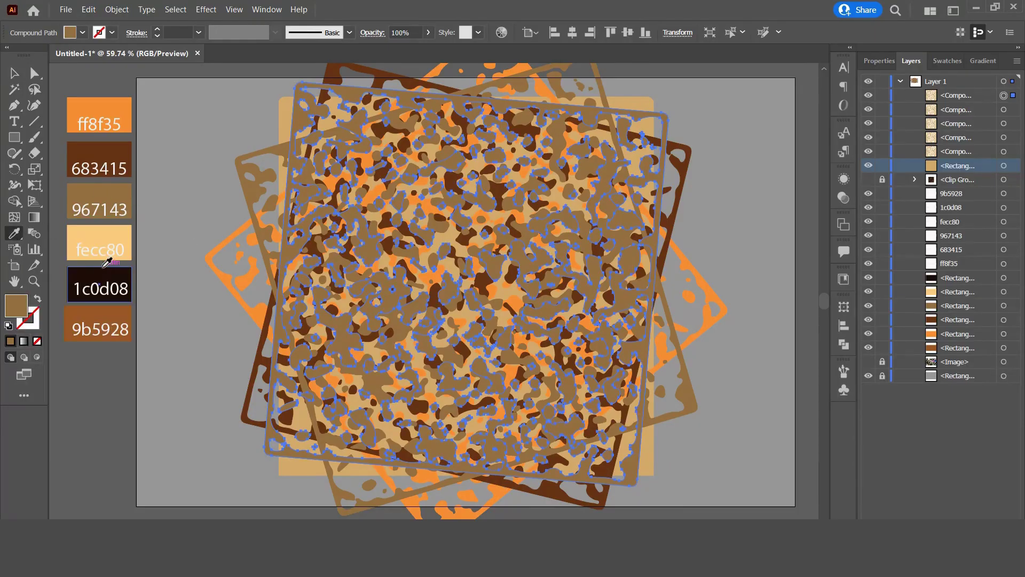
pyautogui.press('v')
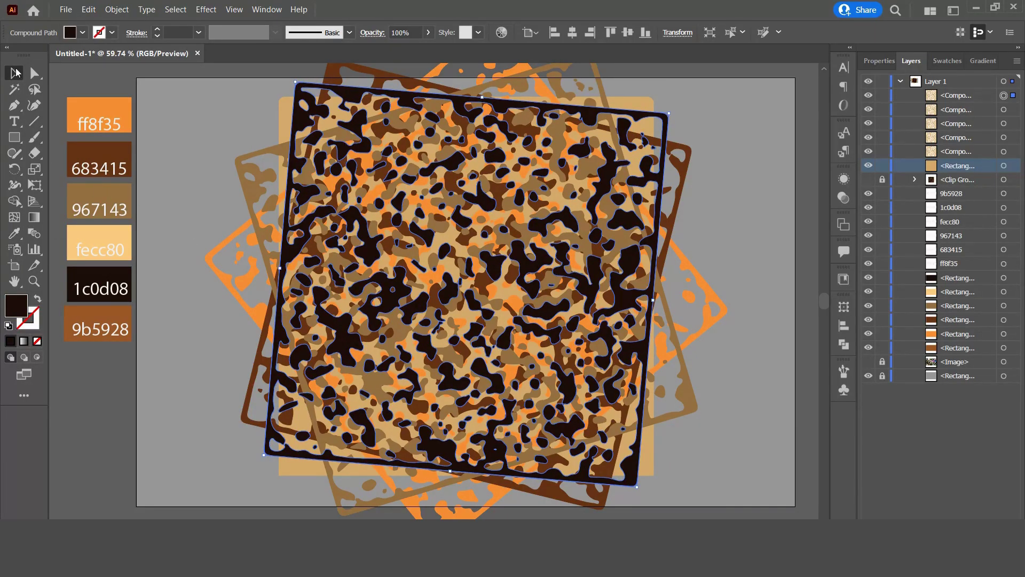
# - Duplicate the near-black pattern in front of itself and rotate the new copy clockwise so its corners extend past the others
pyautogui.click(89, 9)
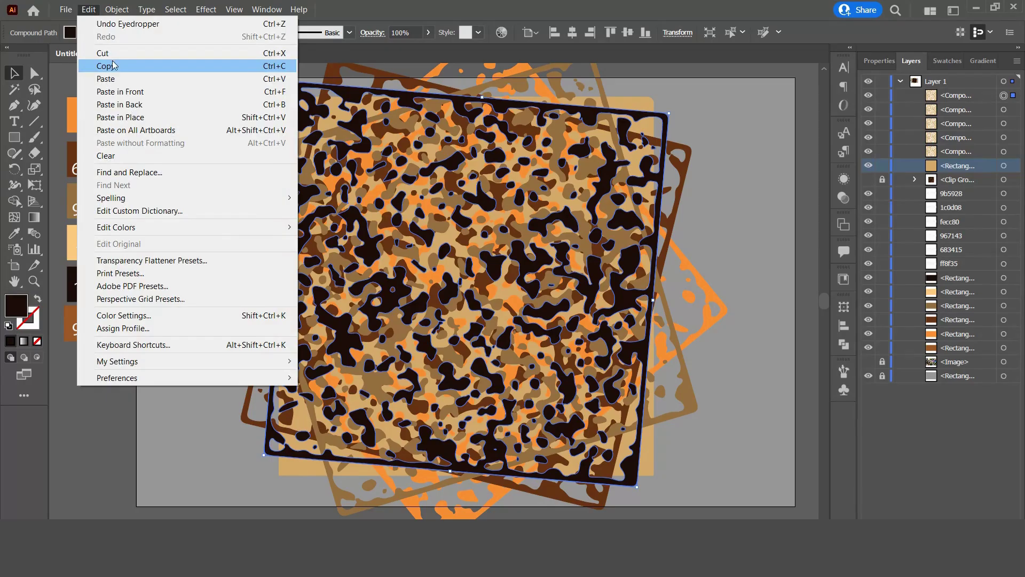
pyautogui.click(113, 66)
pyautogui.click(89, 10)
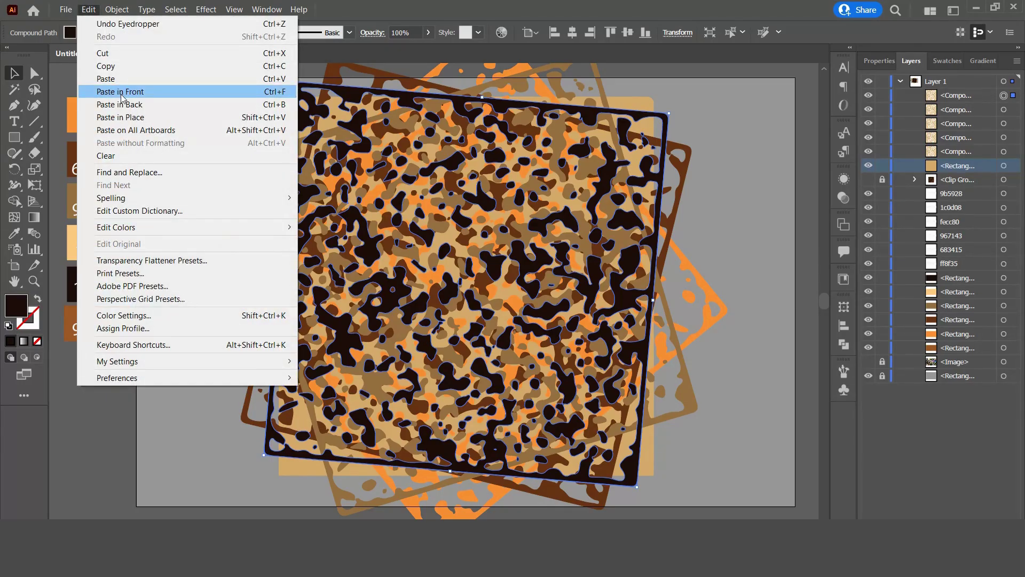
pyautogui.click(120, 96)
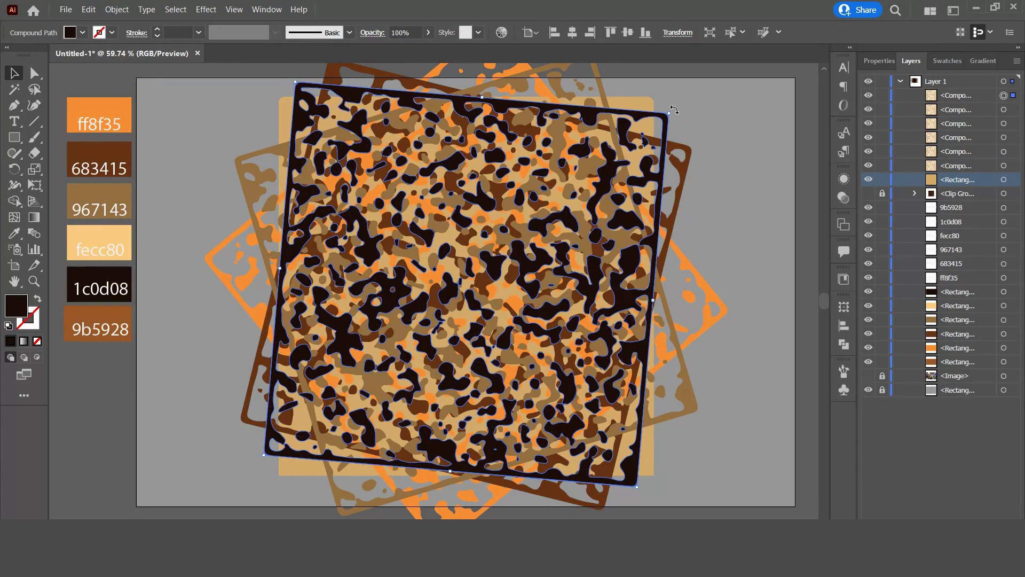
pyautogui.moveTo(674, 110); pyautogui.dragTo(585, 259)
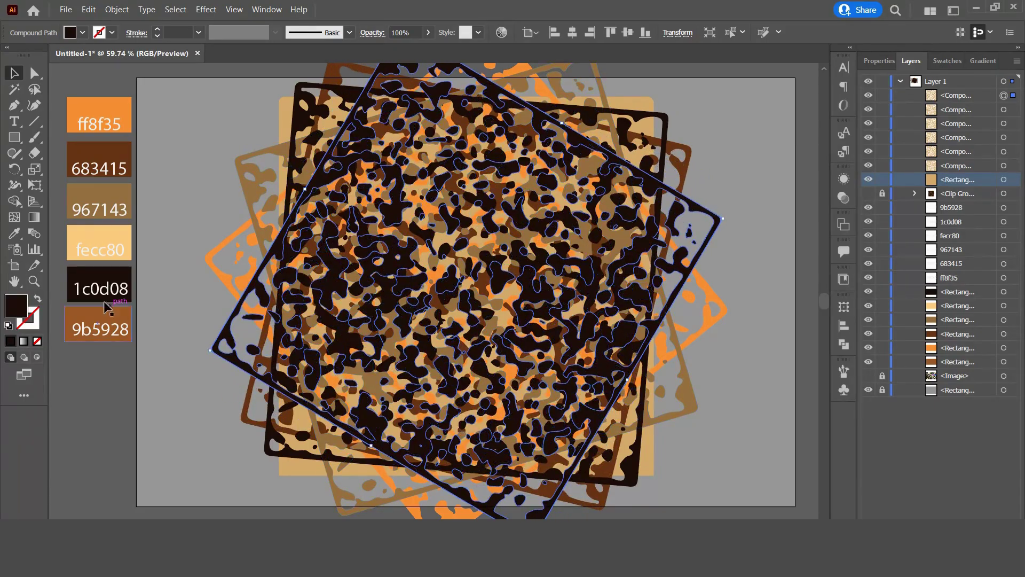
# - Fill the last rotated pattern copy with the rust brown 9b5928 palette color using the Eyedropper, and deselect it
pyautogui.click(14, 233)
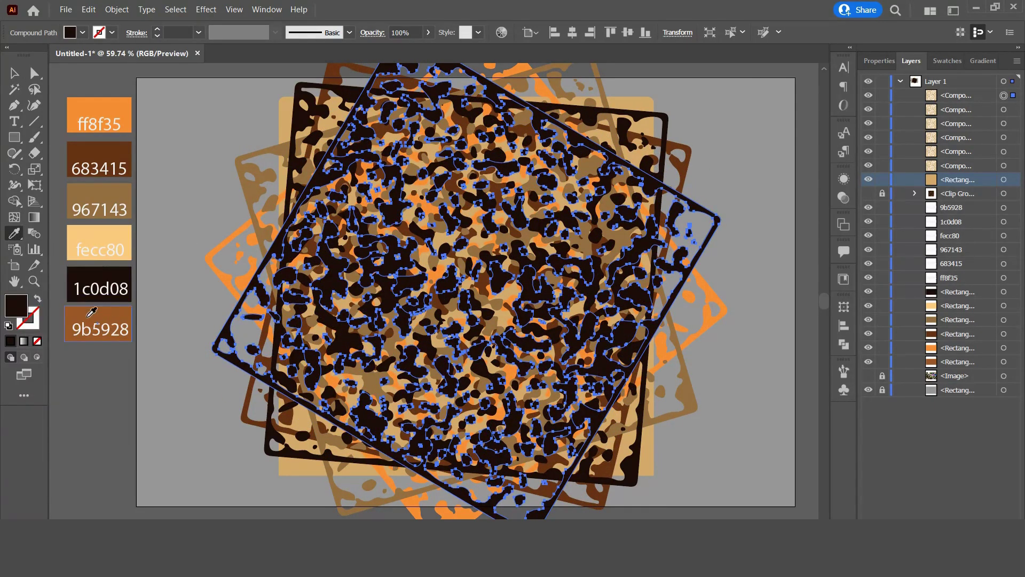
pyautogui.click(88, 311)
pyautogui.click(14, 73)
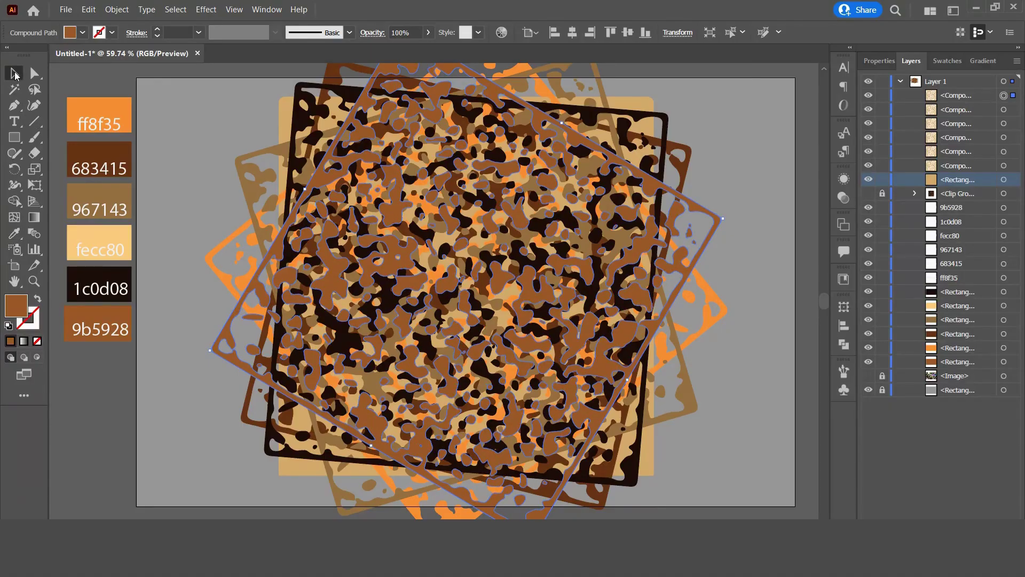
pyautogui.click(787, 324)
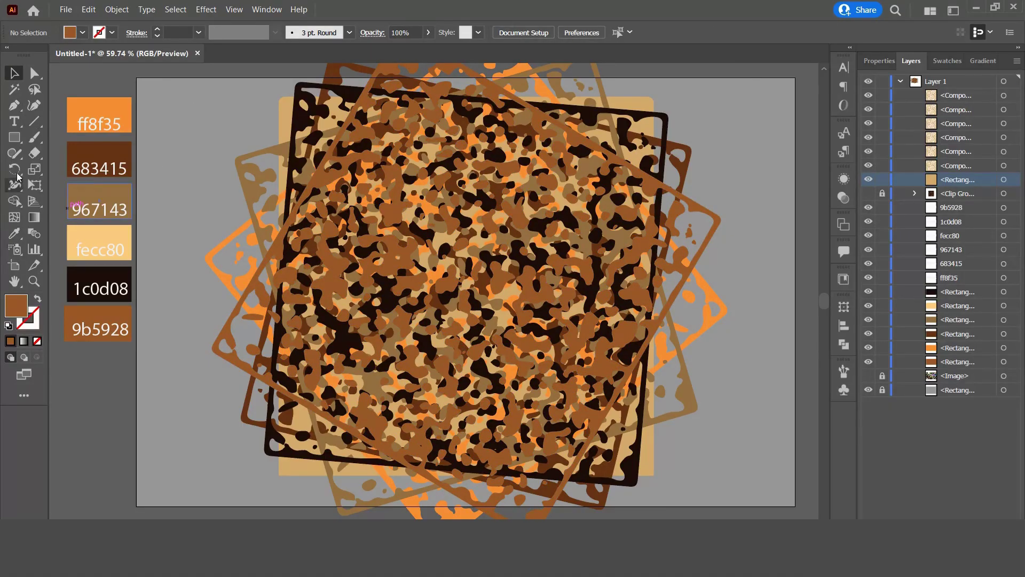
# - Create a 600 x 600 px rectangle above the patterns and center it horizontally and vertically on the artboard
pyautogui.click(14, 137)
pyautogui.click(193, 131)
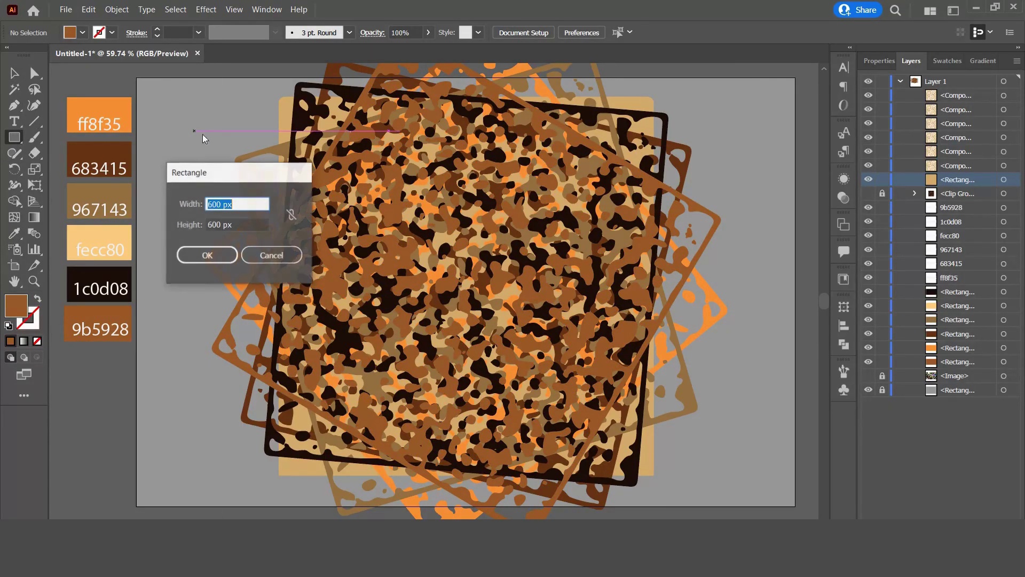
pyautogui.click(215, 255)
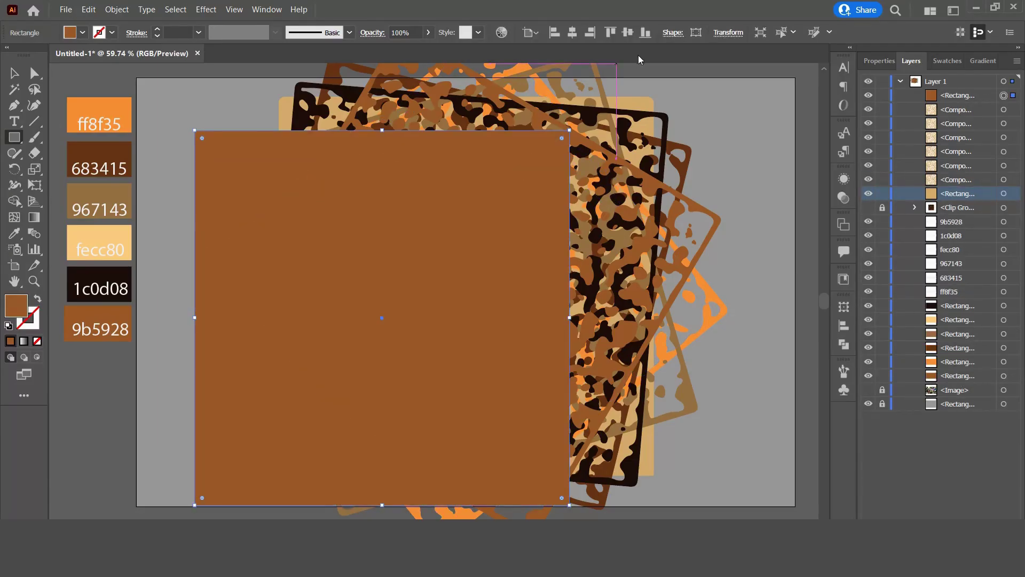
pyautogui.click(571, 32)
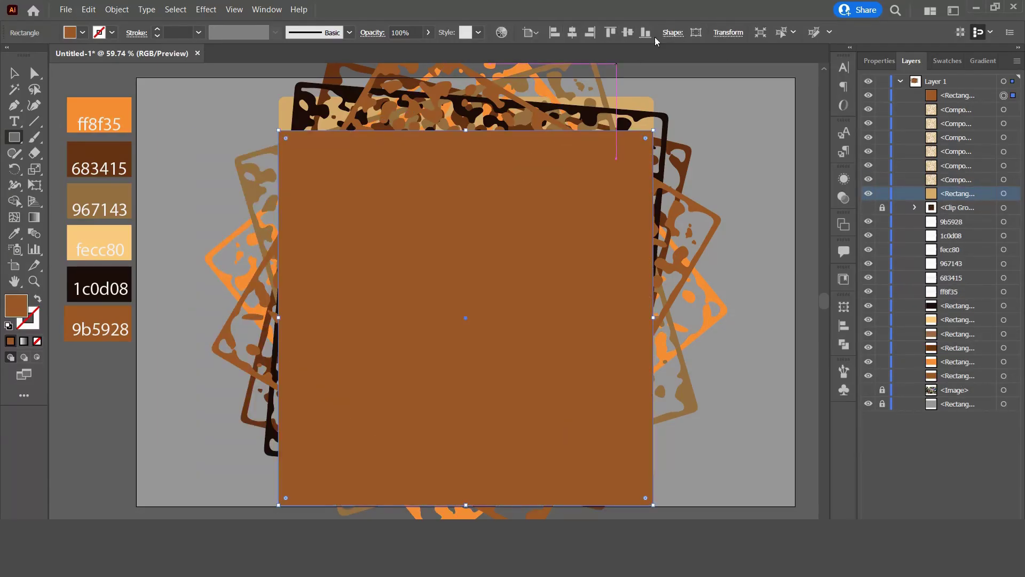
pyautogui.click(626, 33)
# - Scale the square down proportionally about its center so it lies entirely within the densely covered middle of the patterns
pyautogui.click(18, 76)
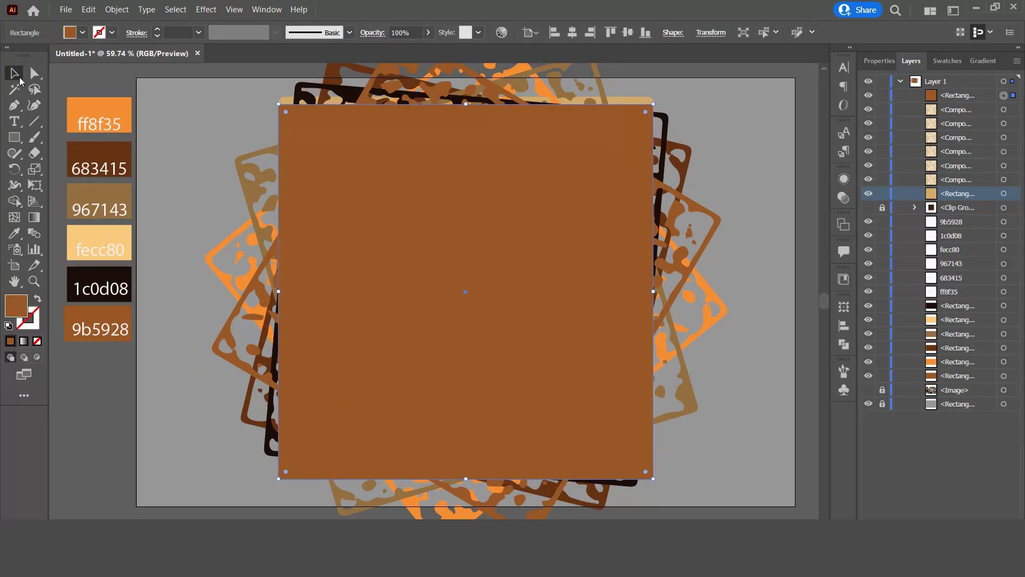
pyautogui.moveTo(654, 481); pyautogui.dragTo(605, 423)
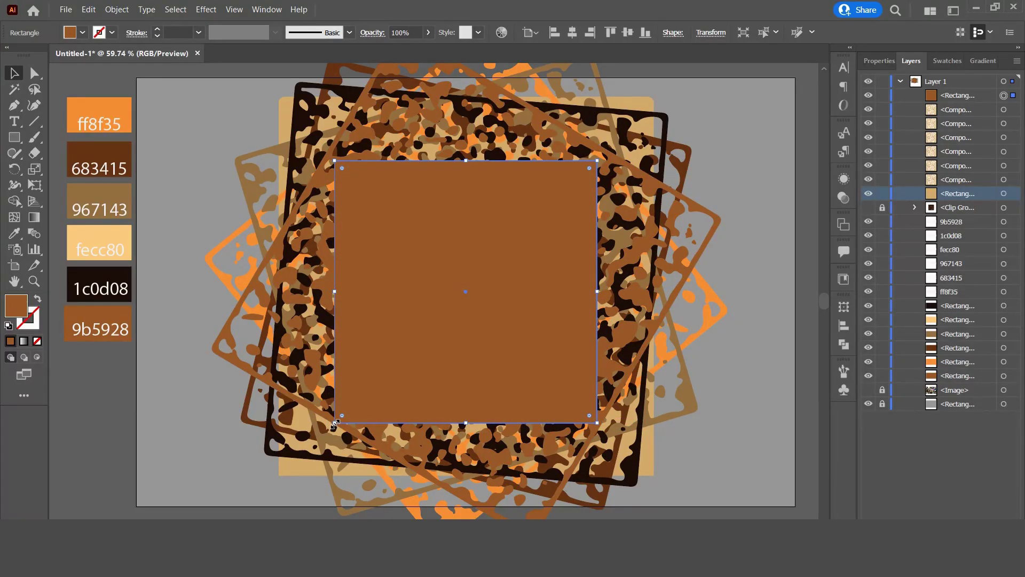
pyautogui.moveTo(334, 423); pyautogui.dragTo(338, 421)
# - Select the square with all the stacked patterns, make a clipping mask, and shift the clipped camouflage square slightly up and left
pyautogui.moveTo(700, 418); pyautogui.dragTo(194, 112)
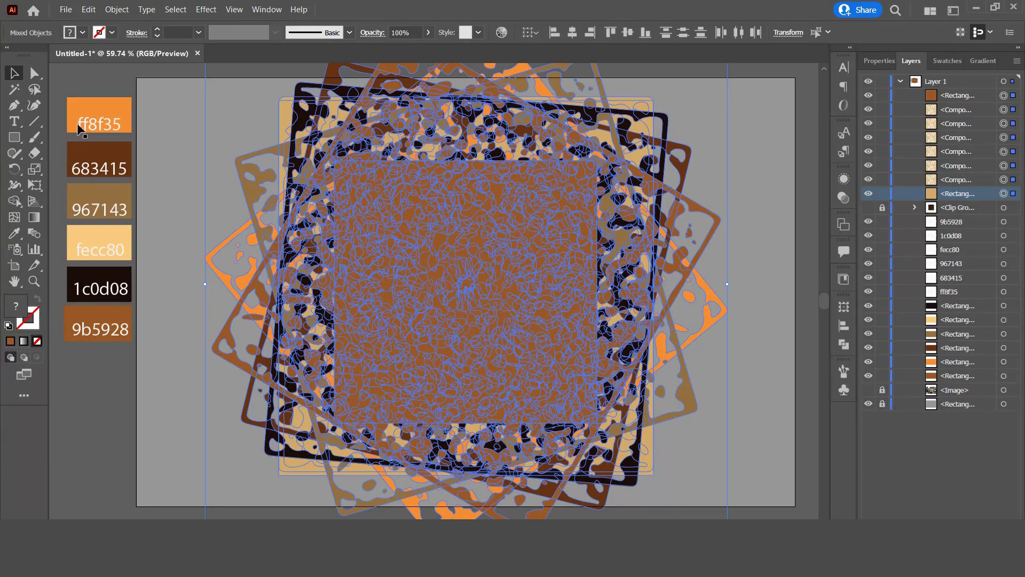
pyautogui.click(89, 10)
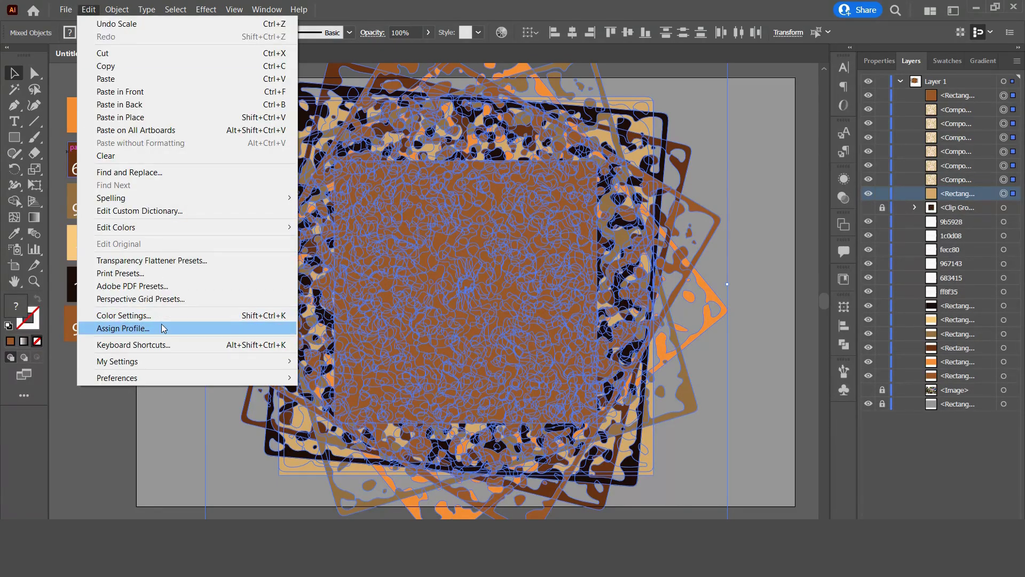
pyautogui.click(117, 10)
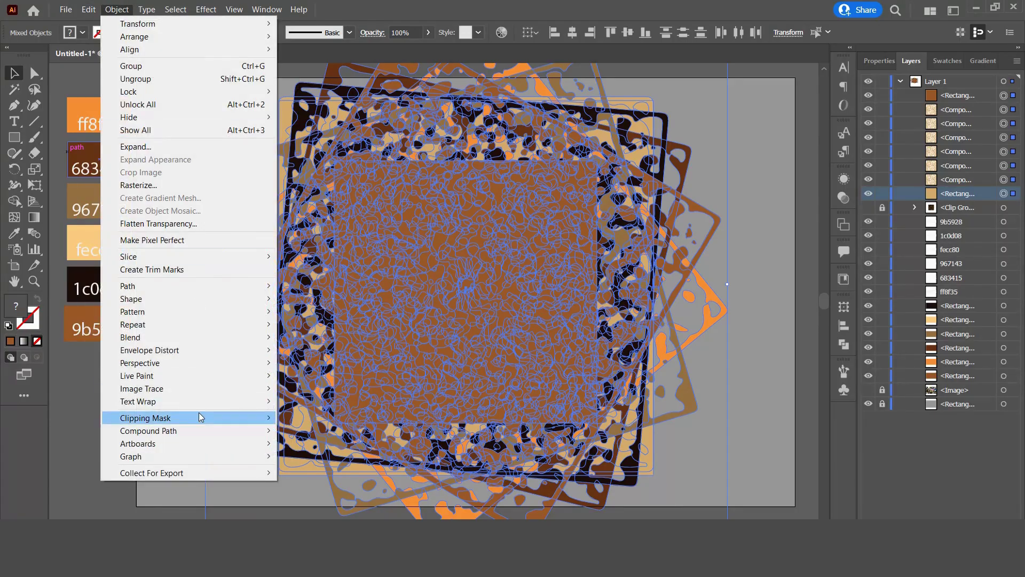
pyautogui.moveTo(271, 424)
pyautogui.click(304, 418)
pyautogui.click(710, 317)
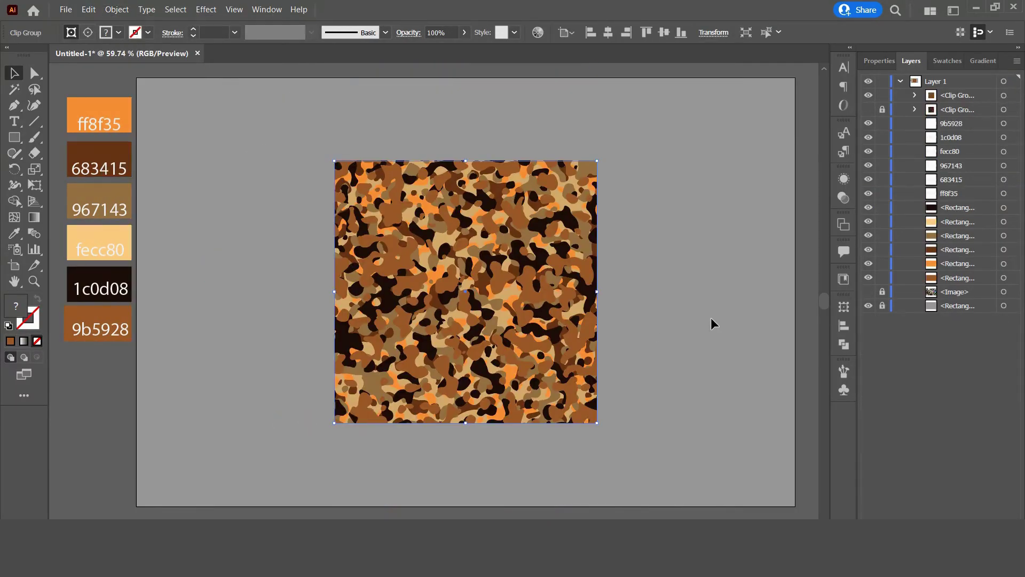
pyautogui.moveTo(524, 262); pyautogui.dragTo(502, 244)
pyautogui.click(624, 282)
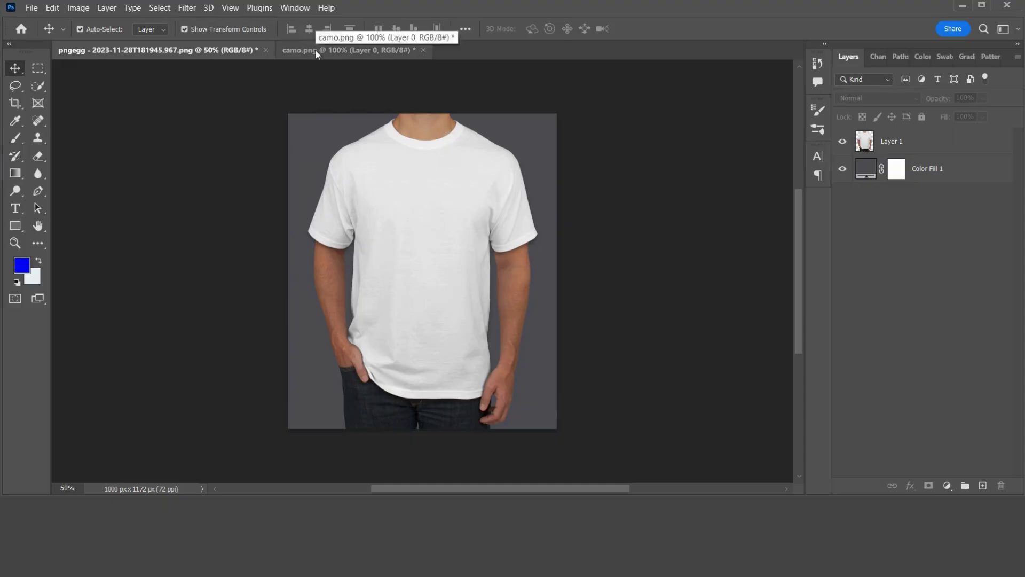
# - In Photoshop, bring the camouflage layer from camo.png into the T-shirt document and place it over the shirt's chest
pyautogui.click(318, 49)
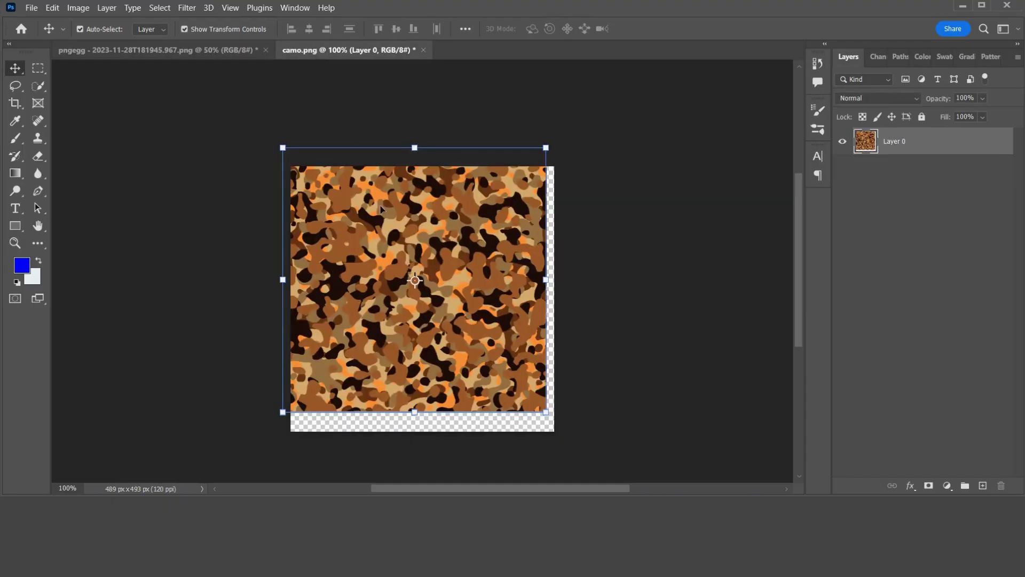
pyautogui.moveTo(396, 265); pyautogui.dragTo(395, 213)
pyautogui.hotkey('ctrl', 't')
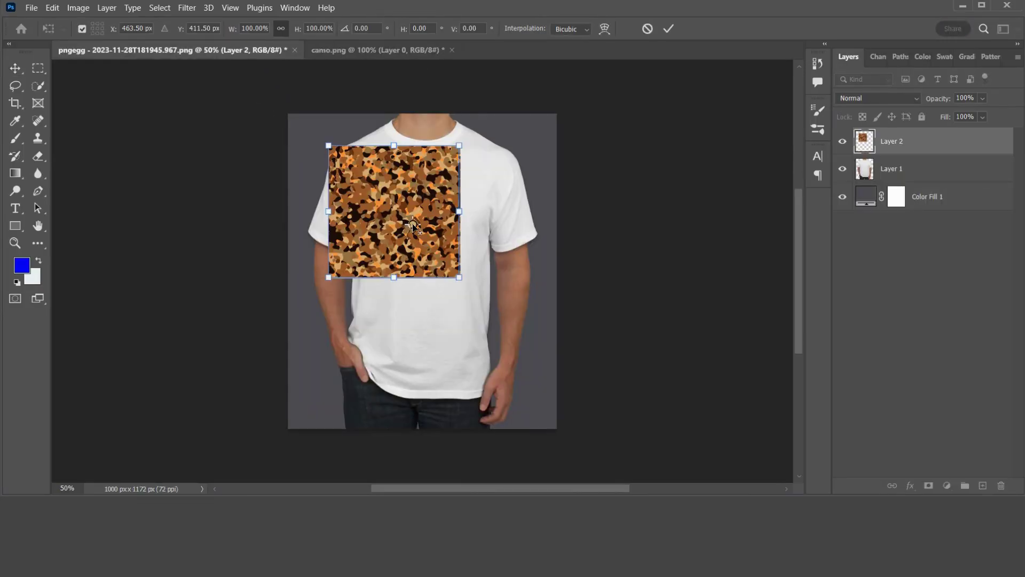
pyautogui.moveTo(367, 183); pyautogui.dragTo(394, 214)
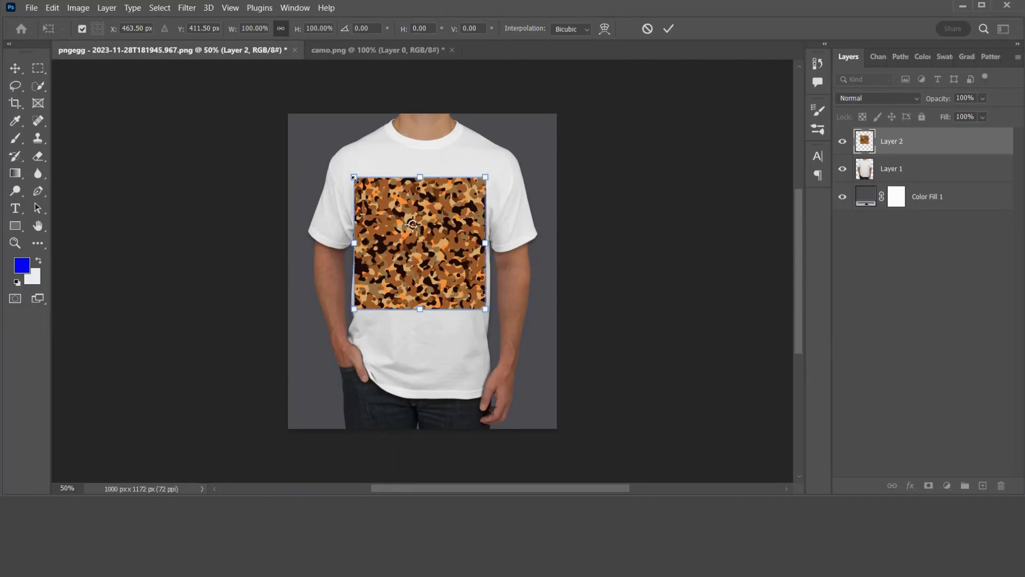
# - Enlarge the camouflage layer proportionally to about 217% and position it so it covers the whole T-shirt
pyautogui.moveTo(354, 177); pyautogui.dragTo(315, 137)
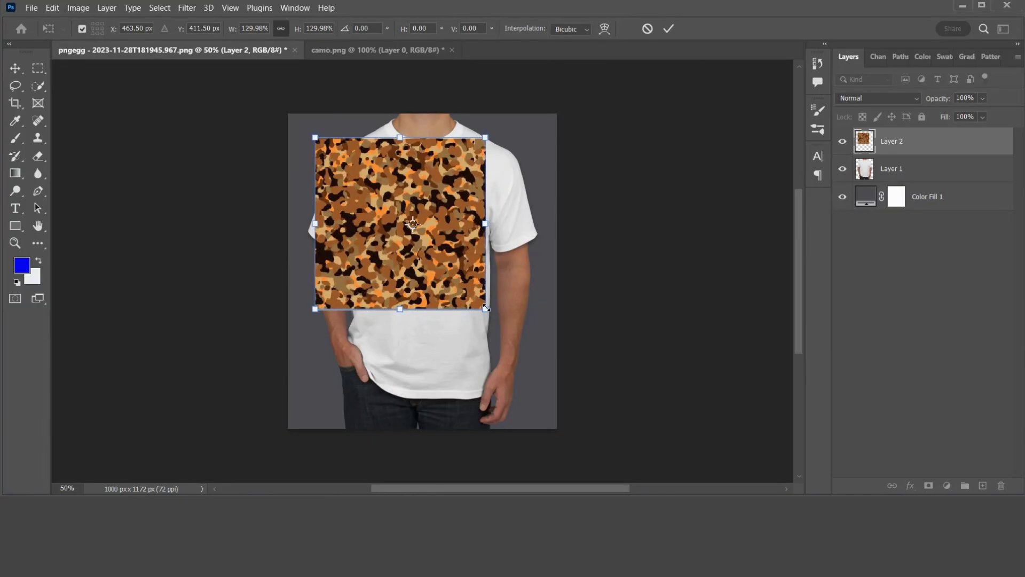
pyautogui.moveTo(486, 308); pyautogui.dragTo(568, 392)
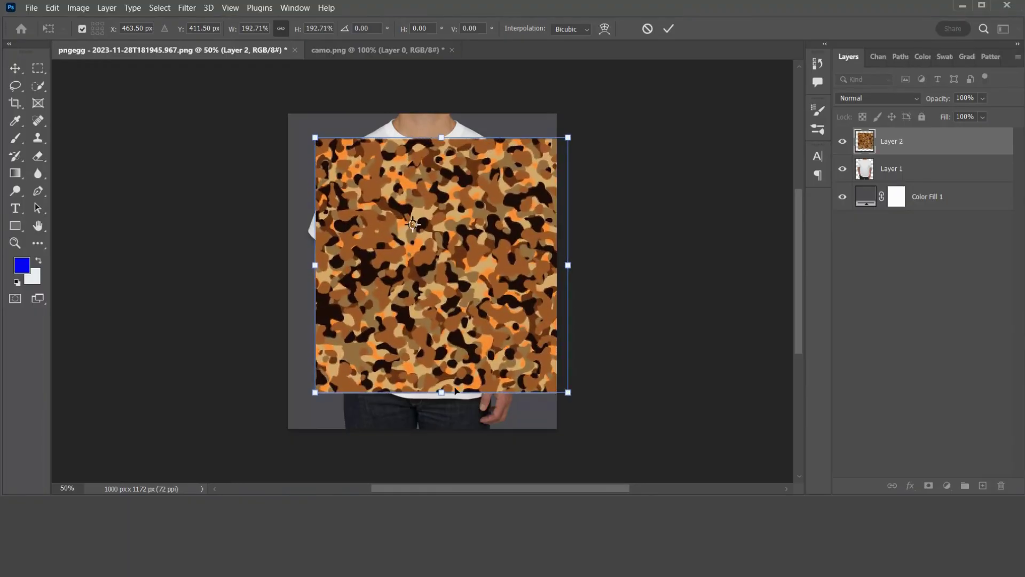
pyautogui.moveTo(443, 392); pyautogui.dragTo(442, 399)
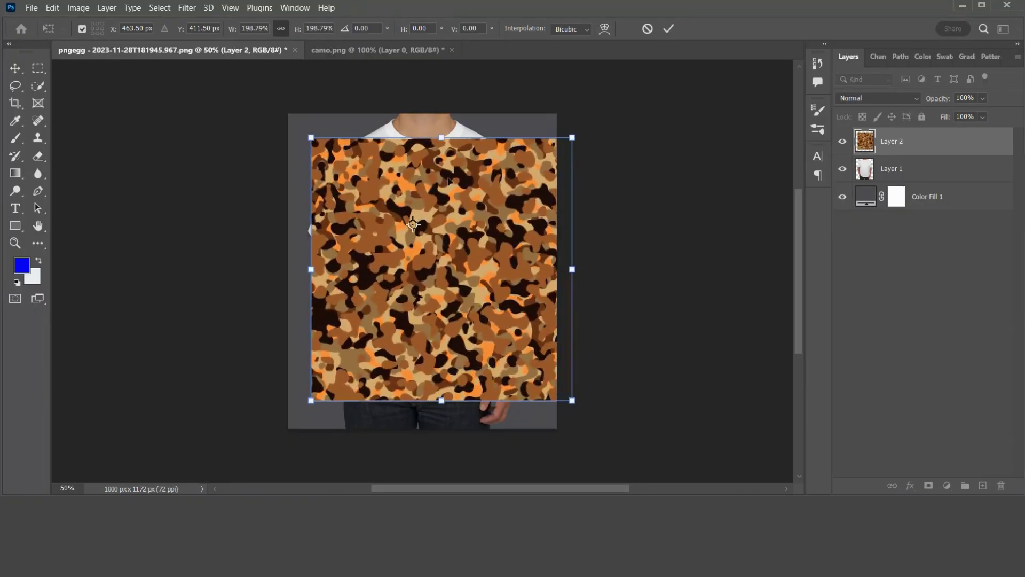
pyautogui.moveTo(442, 137); pyautogui.dragTo(442, 113)
pyautogui.moveTo(445, 229)
pyautogui.mouseDown()
pyautogui.moveTo(432, 265)
pyautogui.moveTo(436, 221)
pyautogui.moveTo(440, 231)
pyautogui.mouseUp()
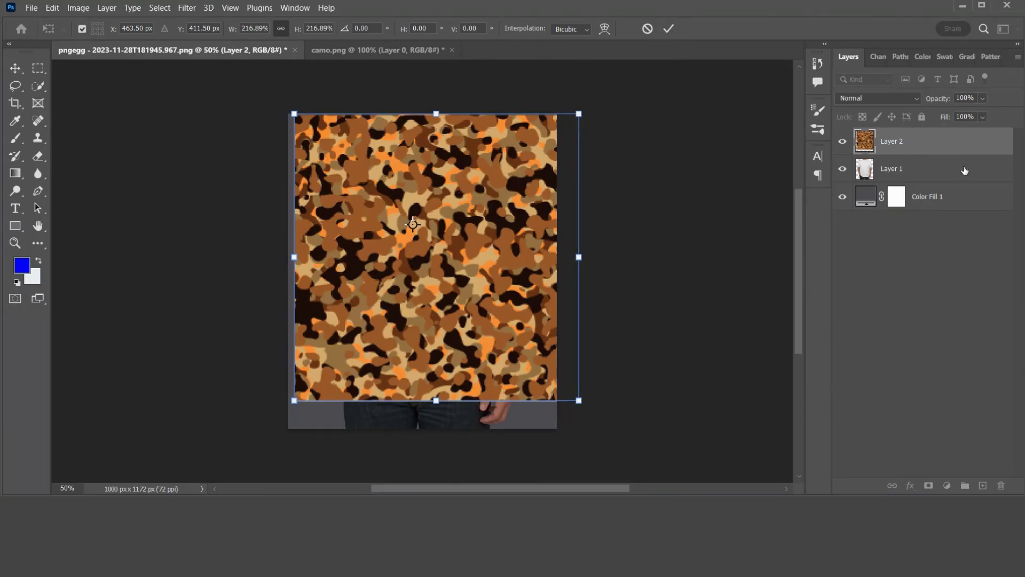
# - Fit the camouflage past the shirt's hem at 218.92% scale, with opacity at 42% for reference, and return its opacity to 100%
pyautogui.click(983, 99)
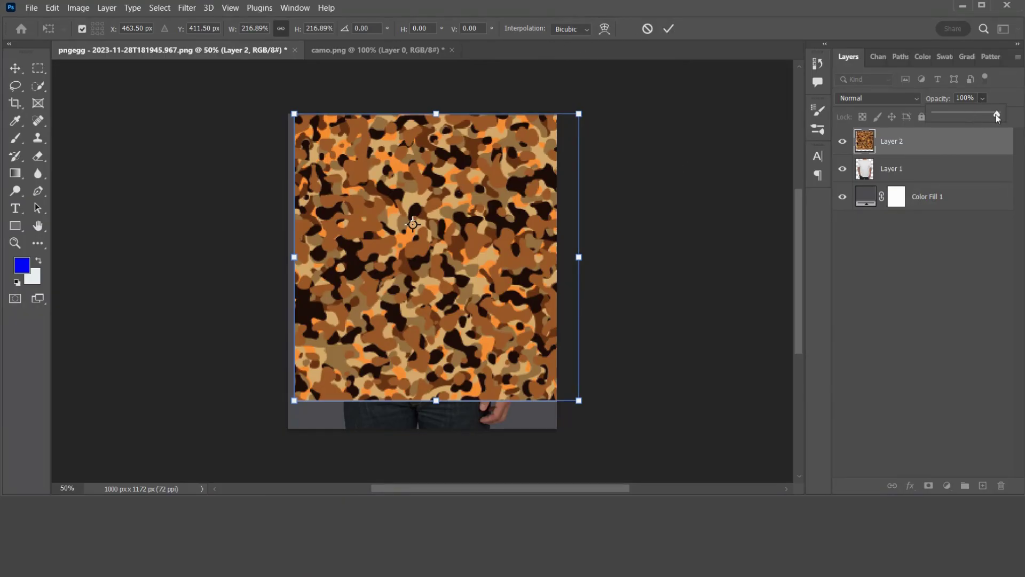
pyautogui.moveTo(970, 115); pyautogui.dragTo(961, 116)
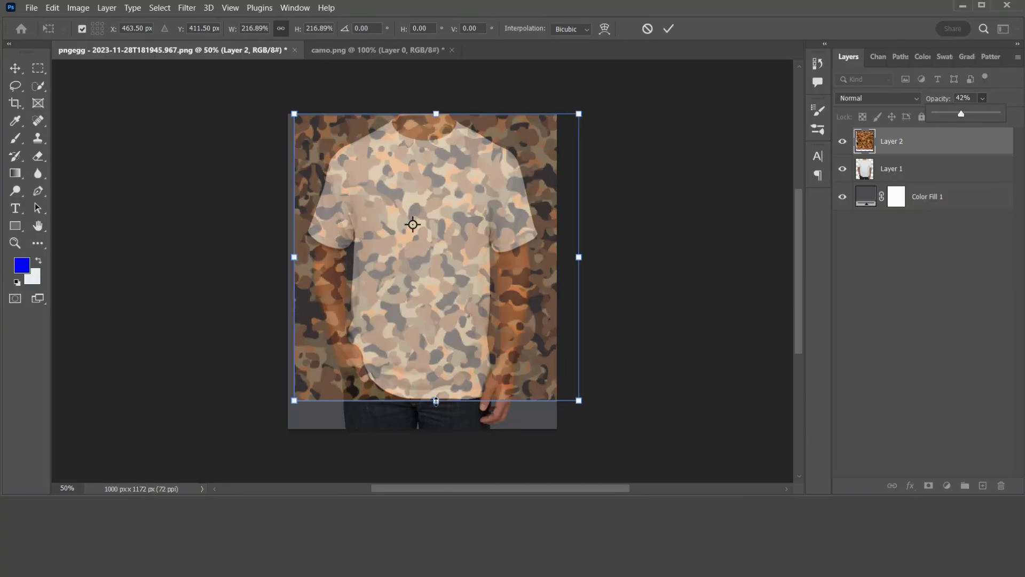
pyautogui.moveTo(436, 401); pyautogui.dragTo(436, 404)
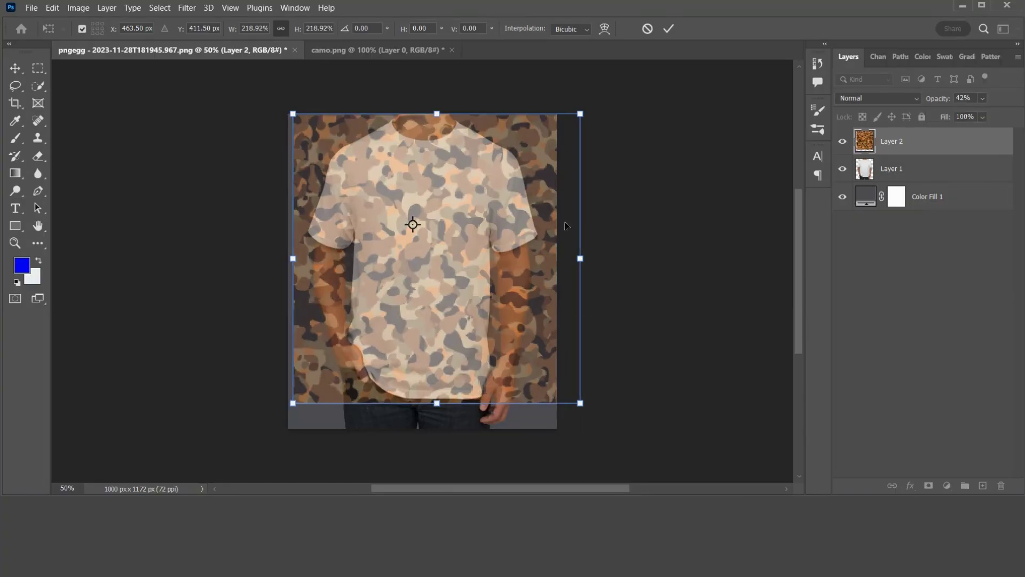
pyautogui.click(982, 98)
pyautogui.moveTo(981, 115); pyautogui.dragTo(1014, 113)
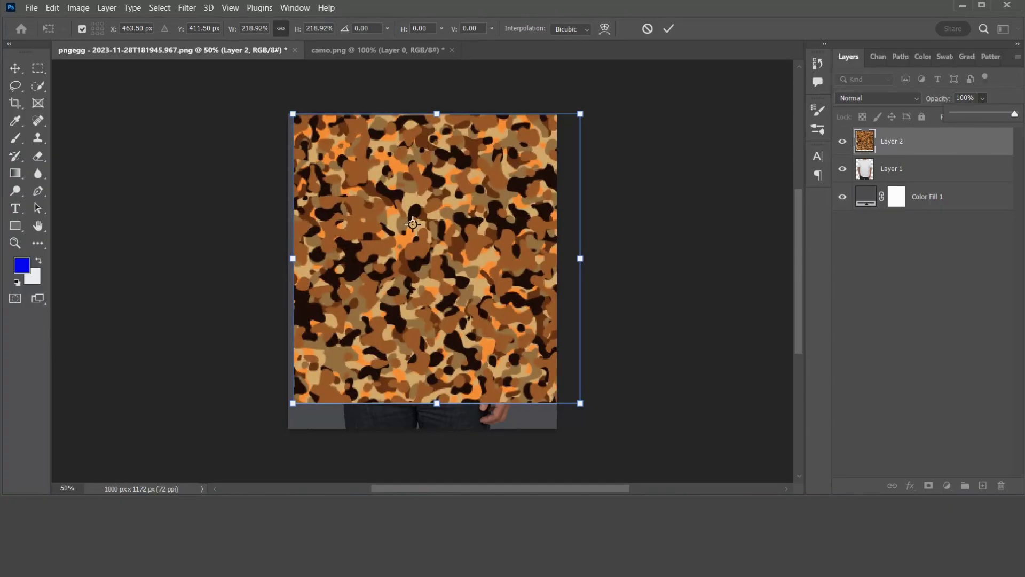
# - Apply the camouflage layer's transform and hide Layer 2 so the white T-shirt underneath is exposed
pyautogui.click(674, 31)
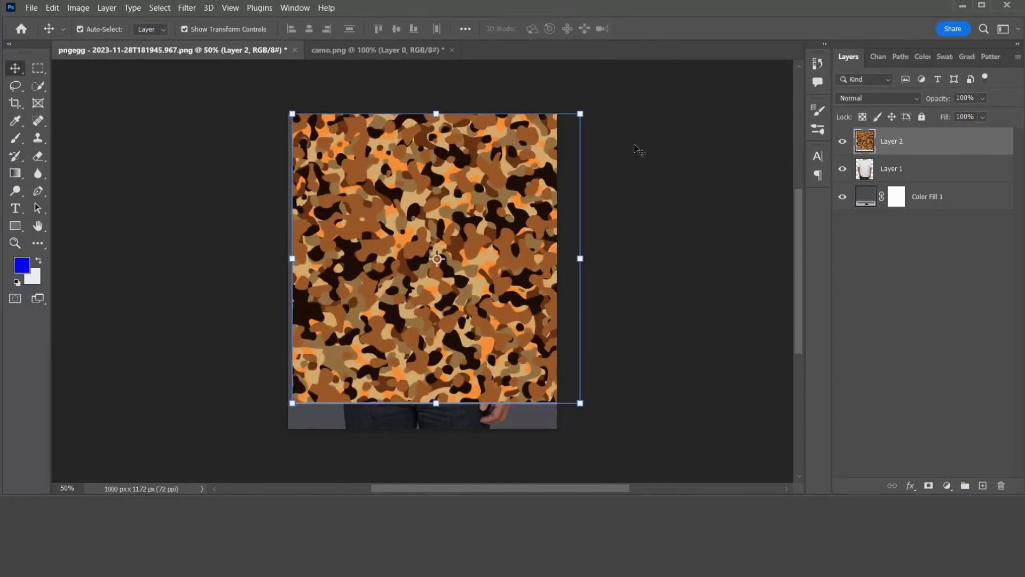
pyautogui.click(677, 152)
pyautogui.click(843, 141)
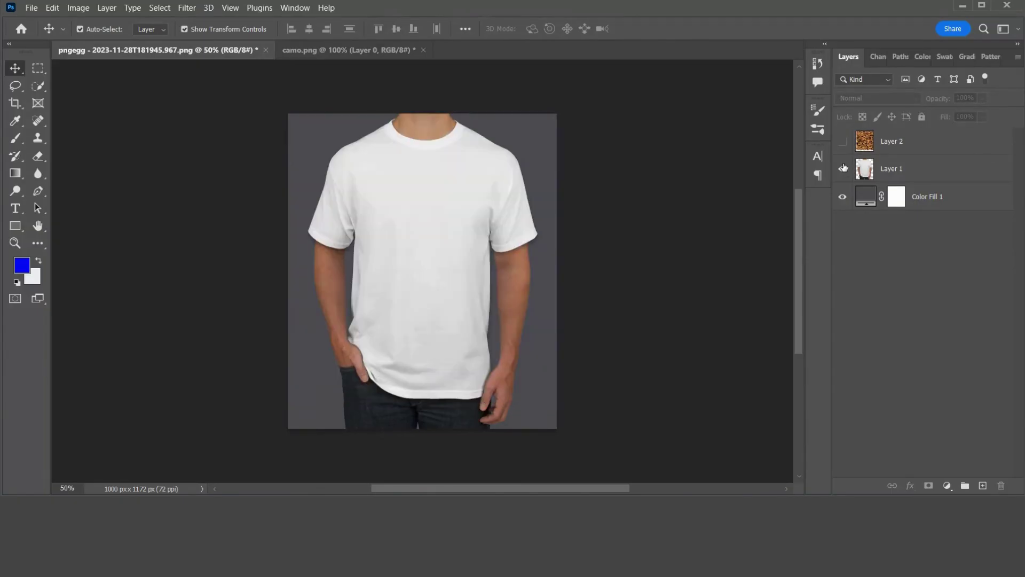
# - Select the whole white T-shirt on Layer 1, including both sleeves, with the Quick Selection tool
pyautogui.click(883, 170)
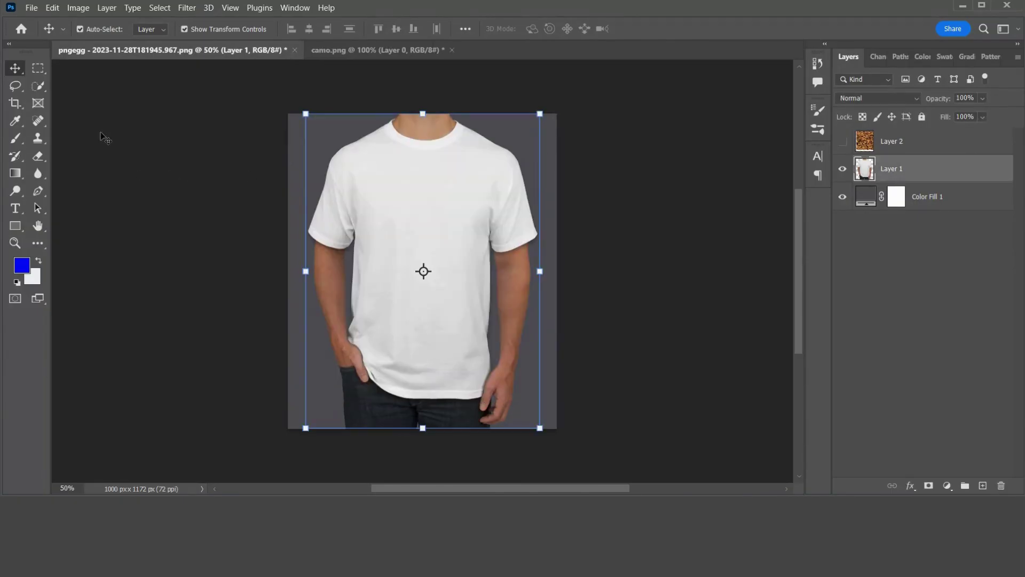
pyautogui.click(38, 87)
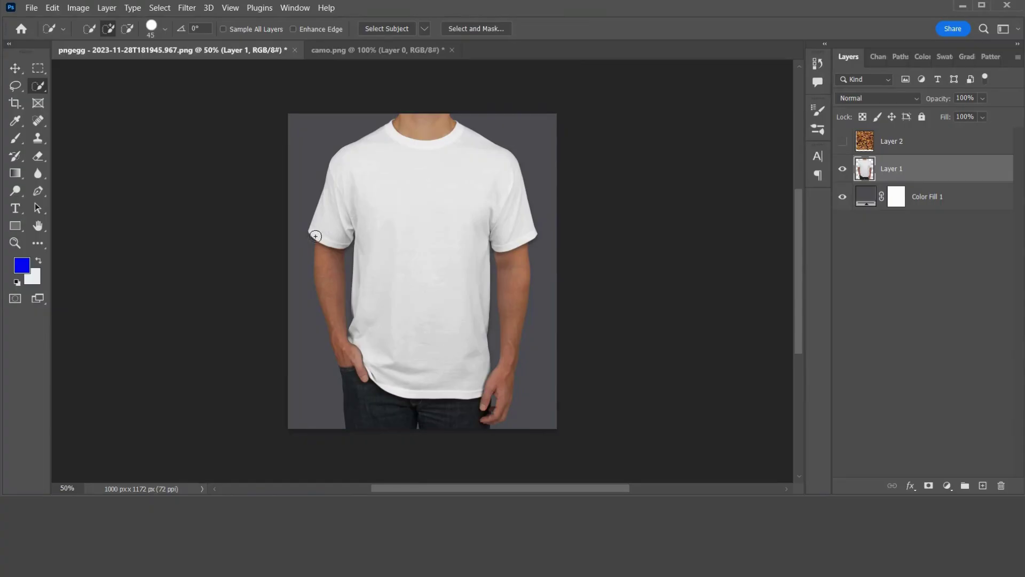
pyautogui.moveTo(312, 229)
pyautogui.mouseDown()
pyautogui.moveTo(402, 161)
pyautogui.moveTo(433, 169)
pyautogui.mouseUp()
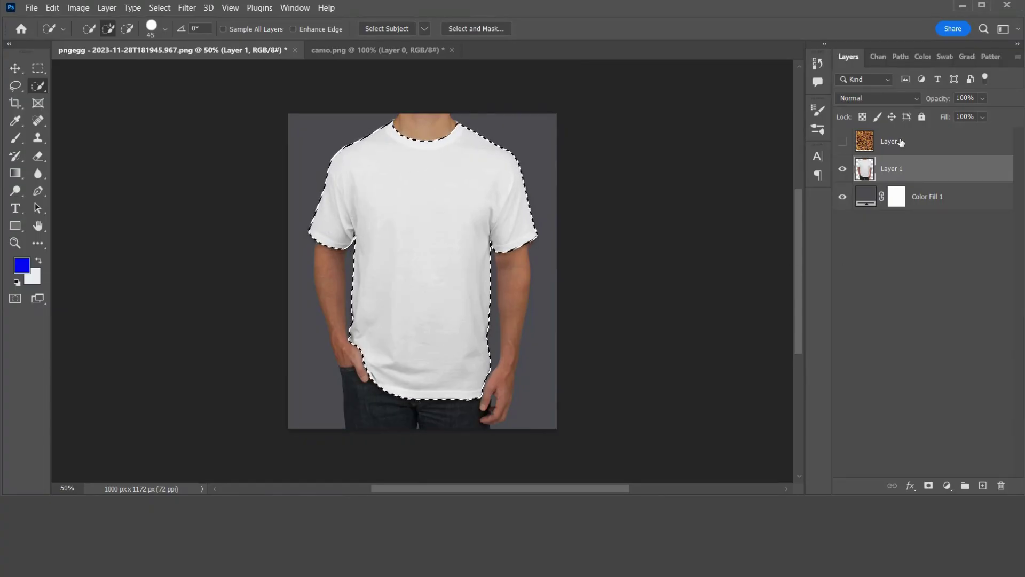
# - Show camouflage Layer 2 again, mask it to the T-shirt selection, and set its blend mode to Multiply
pyautogui.click(843, 147)
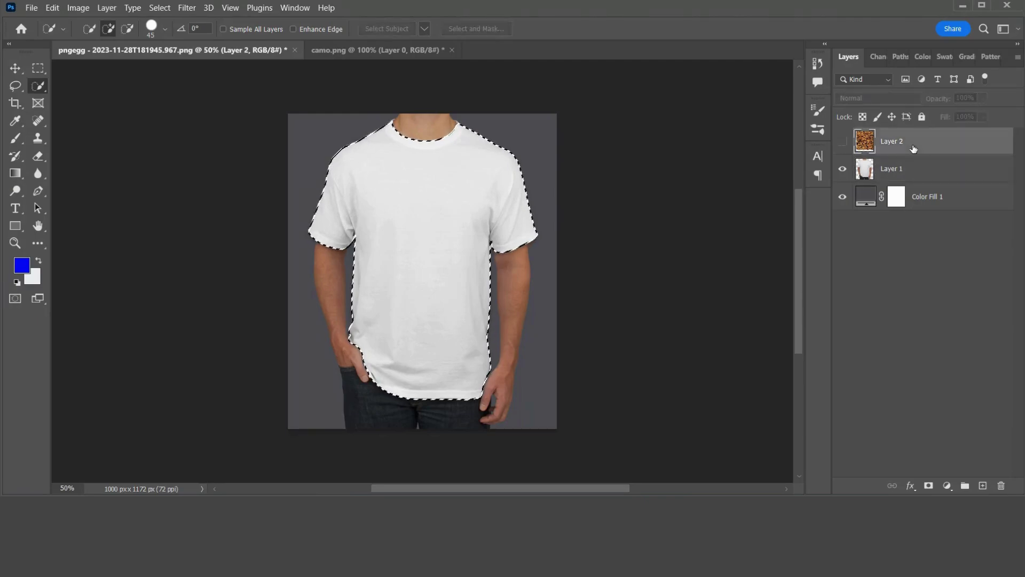
pyautogui.click(842, 145)
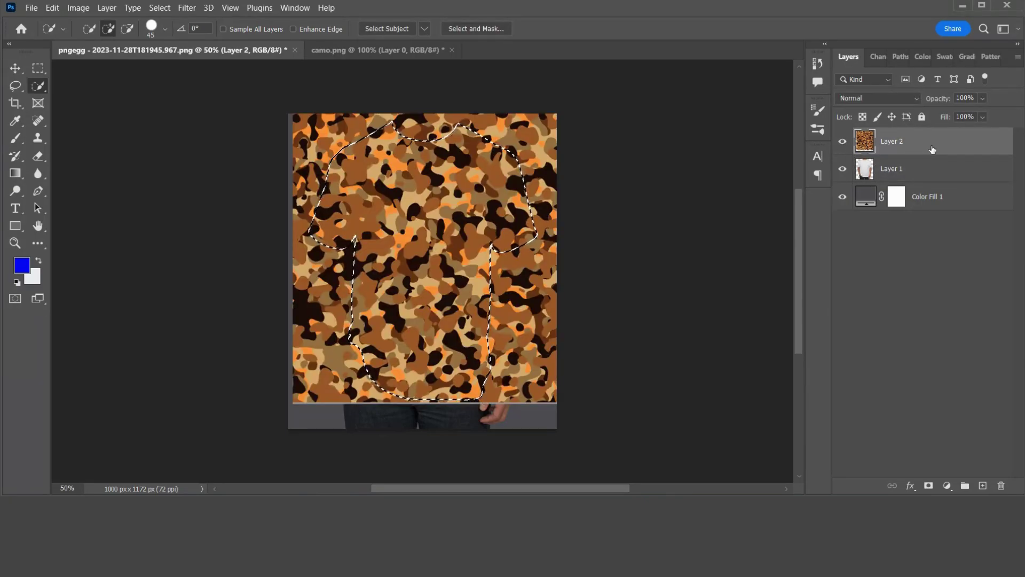
pyautogui.click(929, 486)
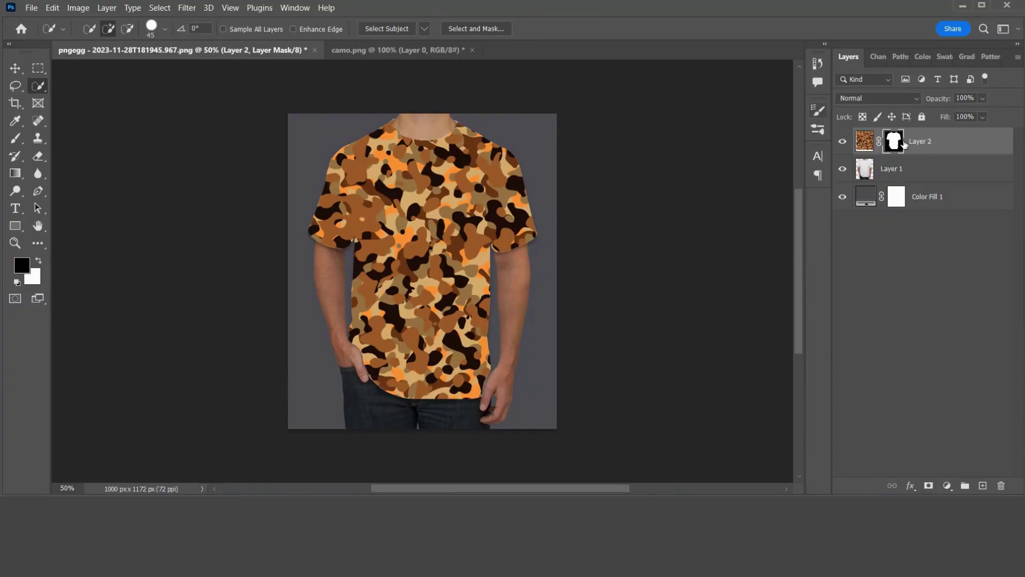
pyautogui.click(877, 99)
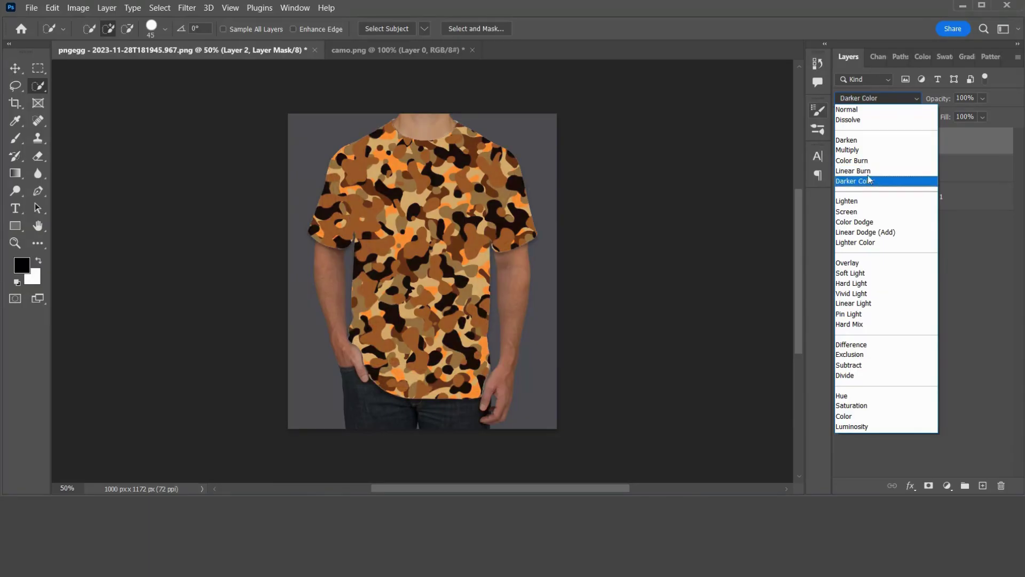
pyautogui.click(857, 152)
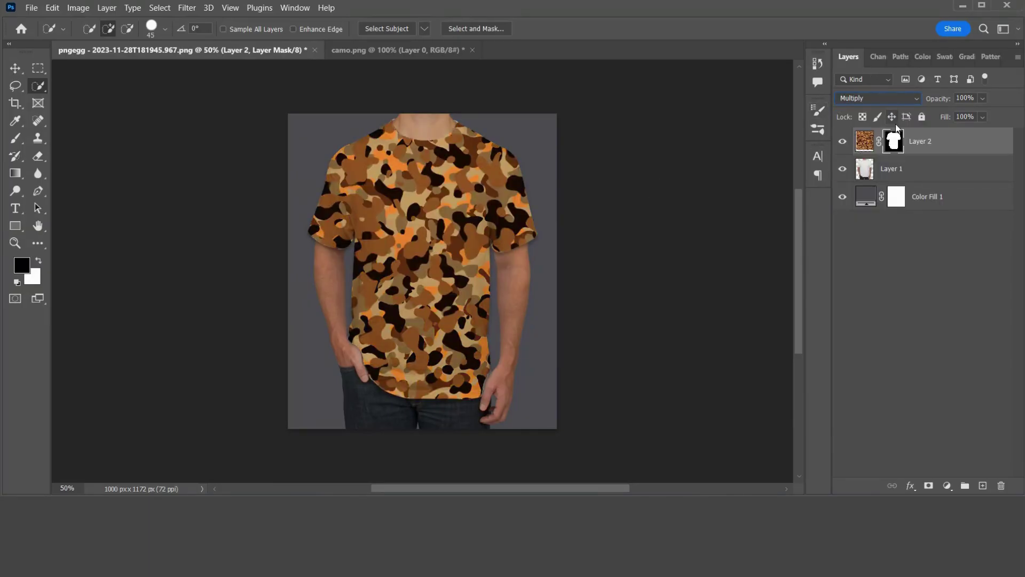
# - In Layer 2's blending options, split the Underlying Layer white slider to 233 / 255 for Blend If Gray, and deselect the layer
pyautogui.click(910, 486)
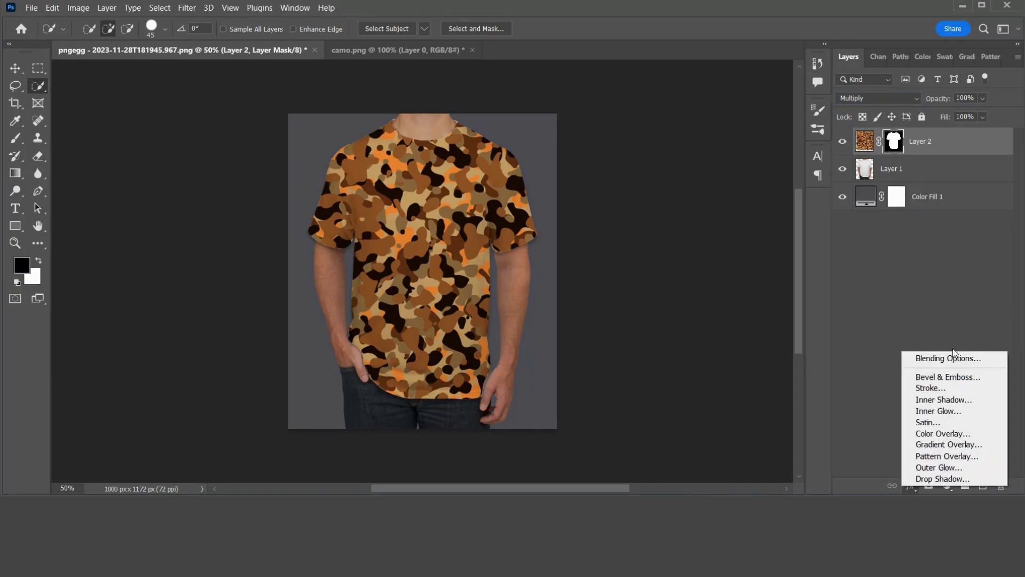
pyautogui.click(955, 362)
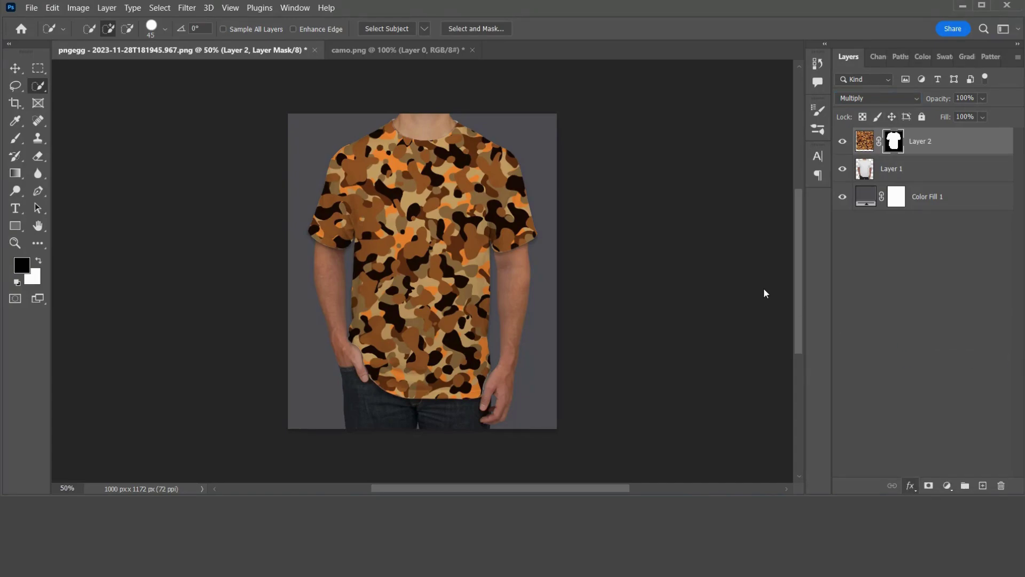
pyautogui.moveTo(791, 191); pyautogui.dragTo(817, 133)
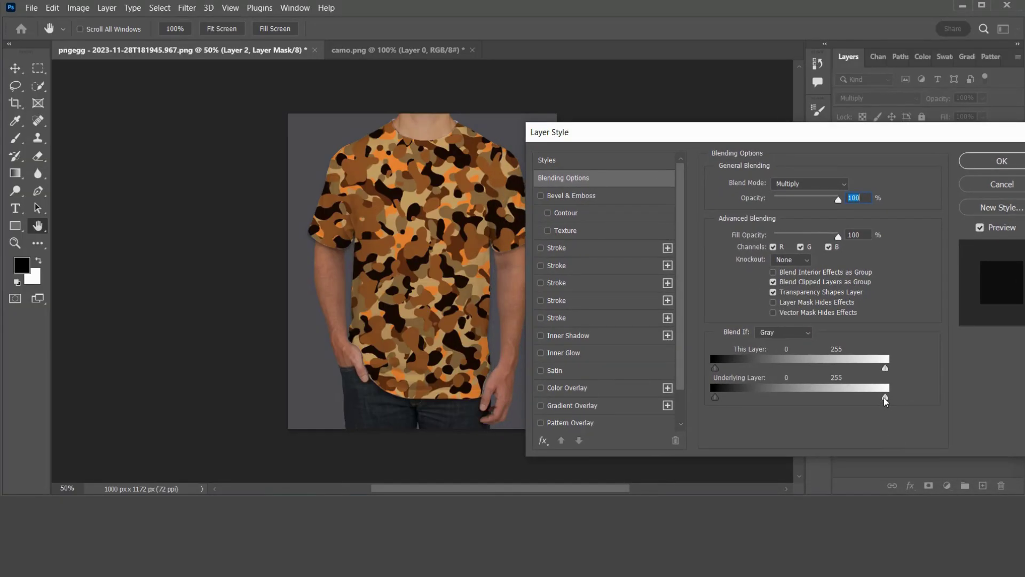
pyautogui.press('alt')
pyautogui.moveTo(878, 400); pyautogui.dragTo(872, 399)
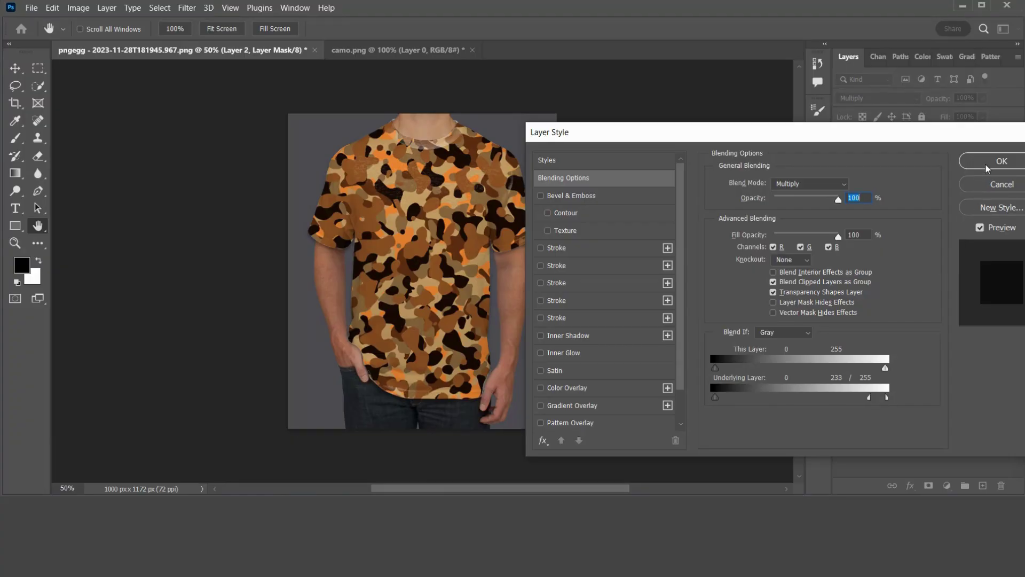
pyautogui.click(1001, 161)
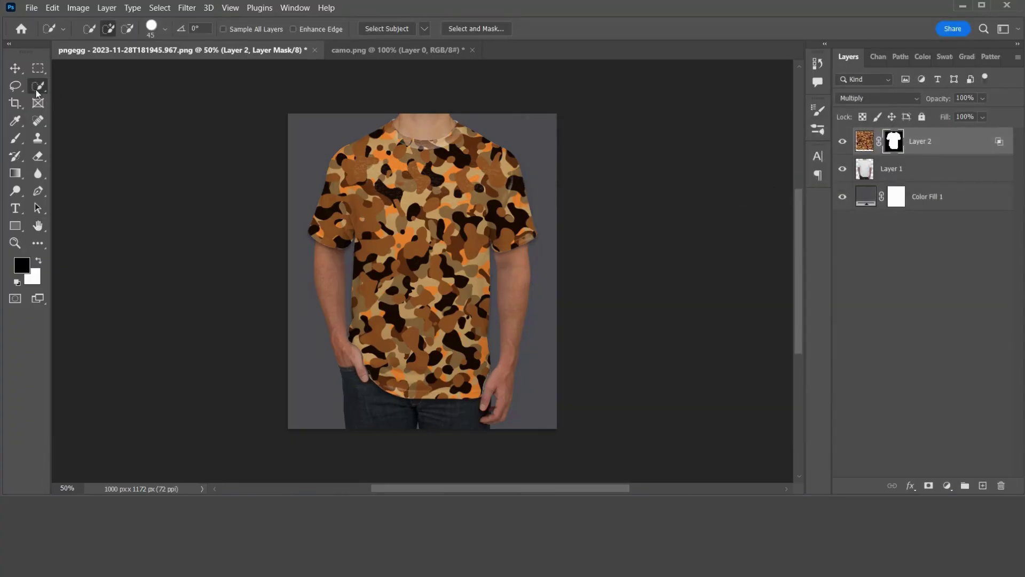
pyautogui.click(15, 68)
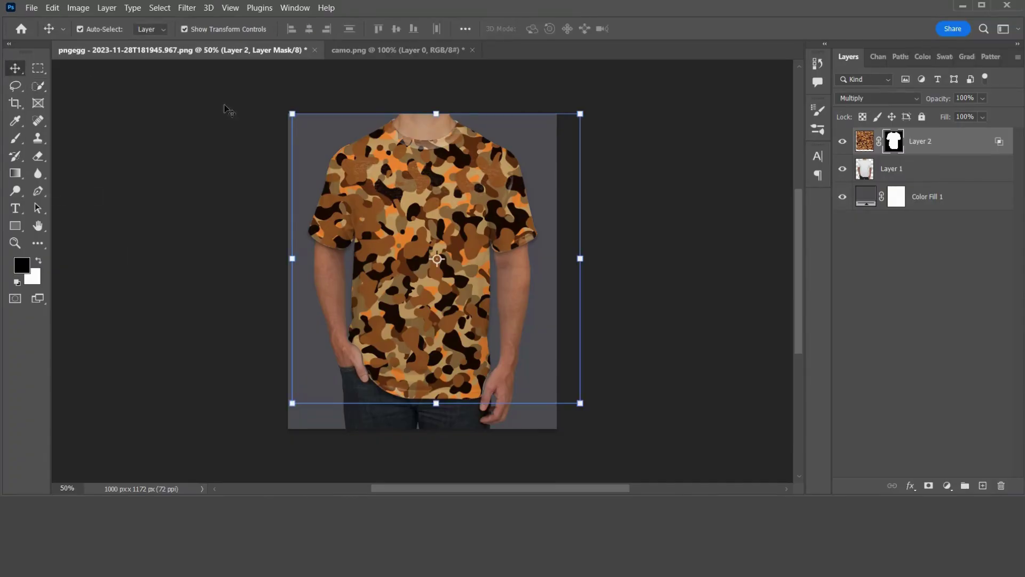
pyautogui.click(641, 220)
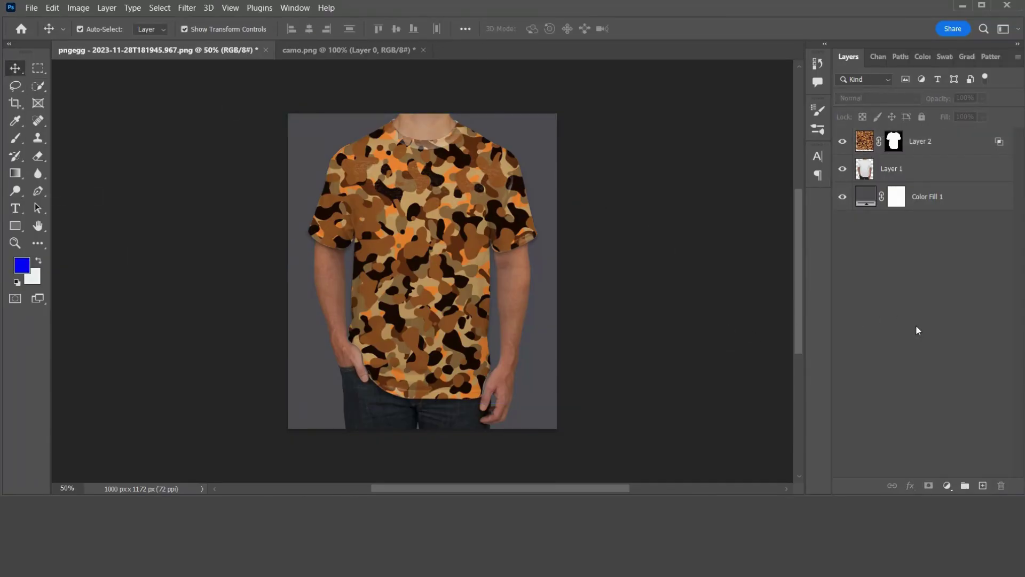